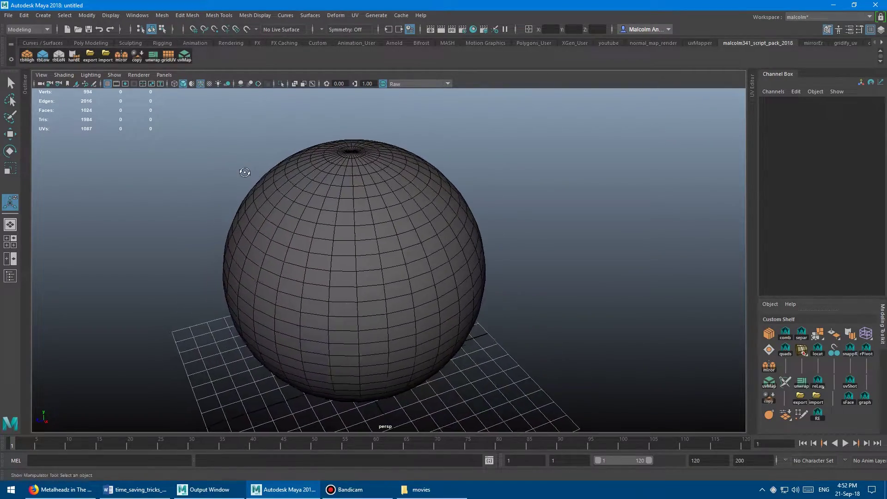
Switch the sphere to face selection and select adjacent partial rows of faces across its upper front, one row at a time.
click(307, 193)
right_click(306, 178)
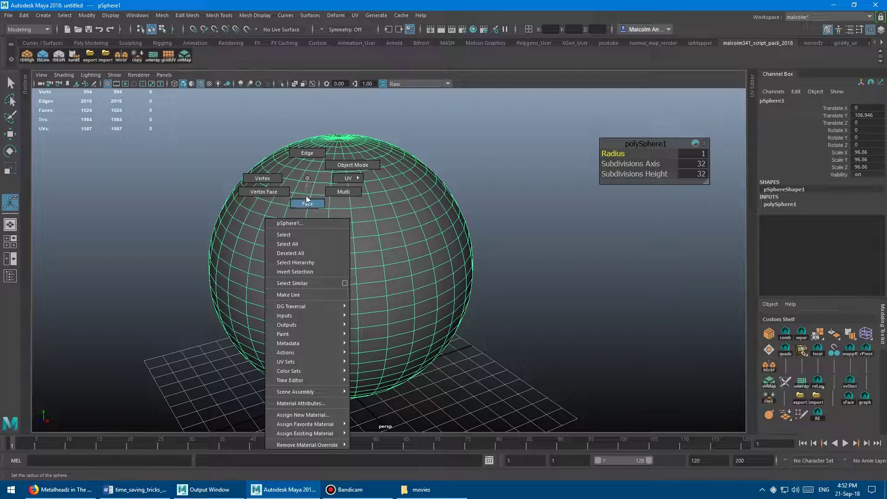
click(306, 198)
alt+drag(332, 207, 283, 185)
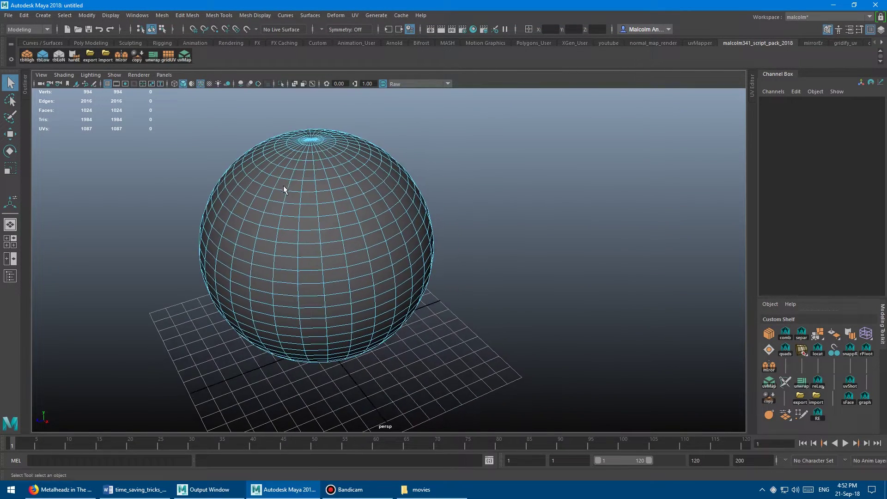
click(254, 188)
shift+double_click(368, 186)
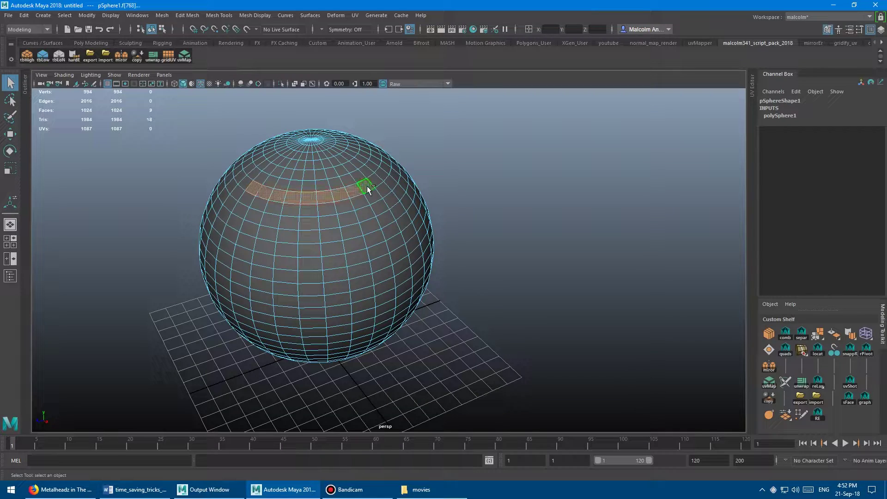
shift+double_click(249, 197)
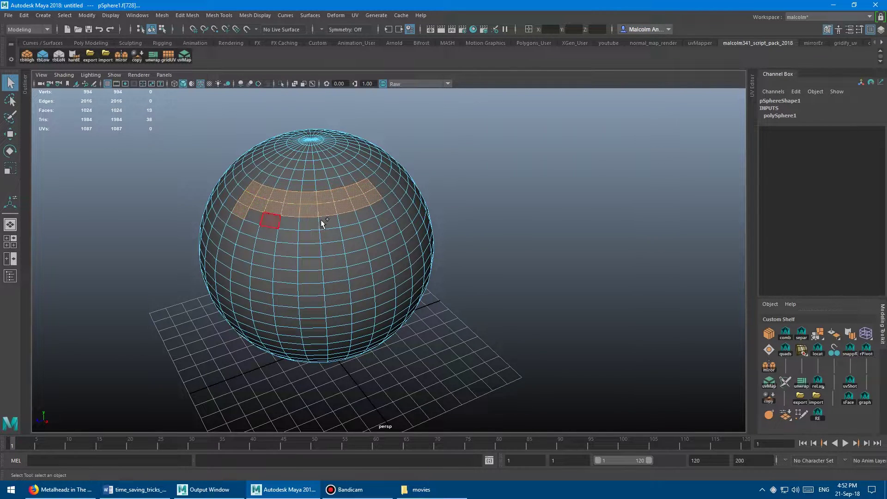
shift+double_click(380, 212)
shift+double_click(248, 229)
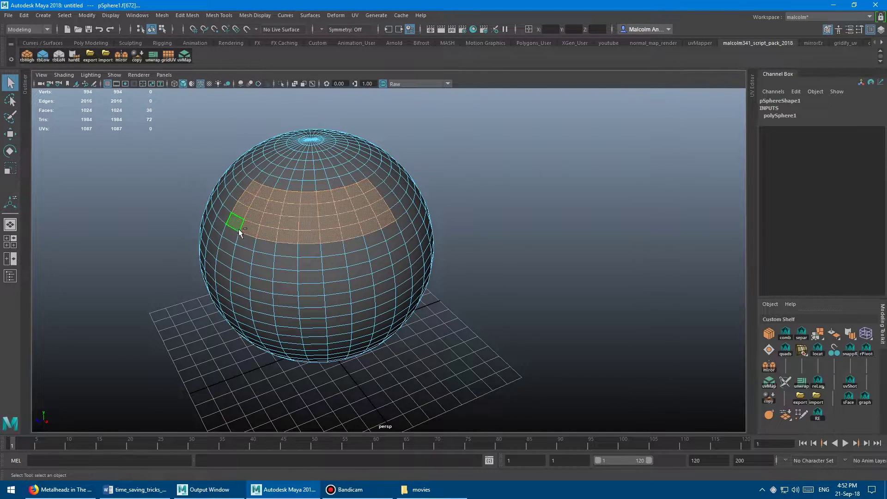
drag(246, 213, 359, 254)
Replace the selection with one face on the sphere's upper front and extend it along the row.
click(332, 169)
shift+drag(332, 171, 277, 169)
alt+drag(297, 200, 357, 285)
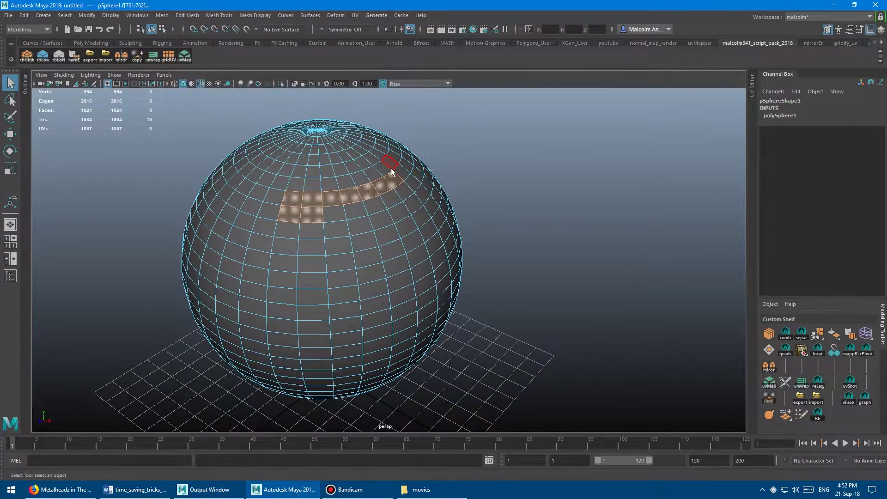
Return the sphere to object mode and clear the selection.
alt+drag(366, 195, 272, 186)
right_drag(273, 186, 328, 215)
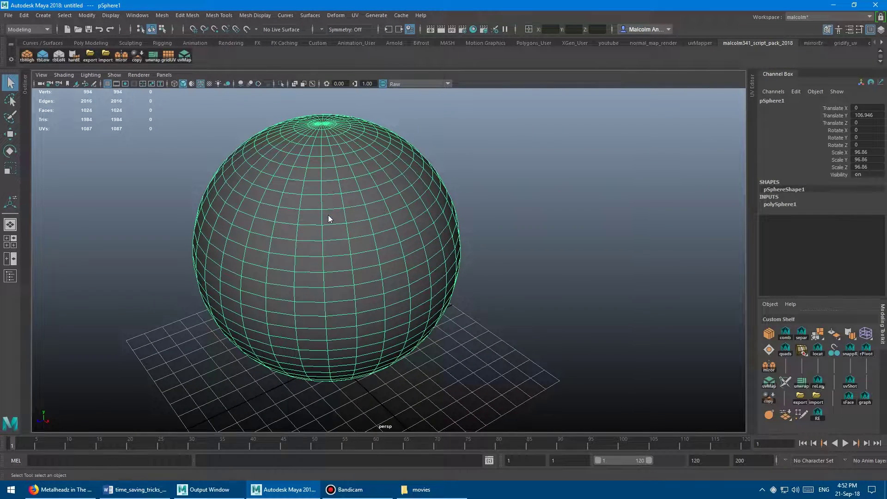
click(504, 183)
Paint-select a continuous block of faces across the sphere's upper front in face selection mode.
alt+drag(327, 188, 330, 213)
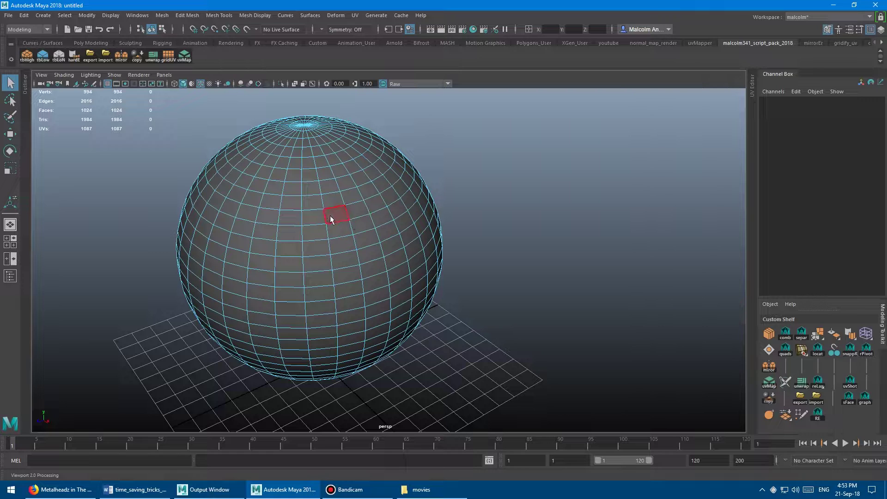
key(Tab)
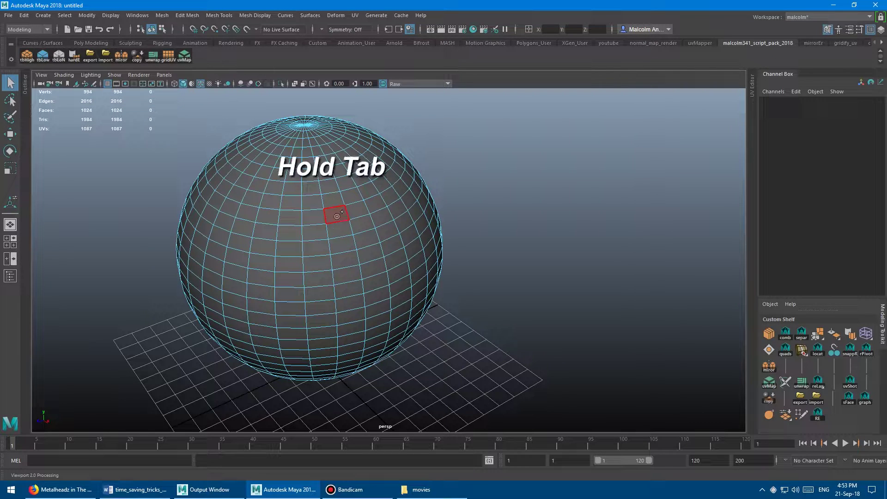
mouse_move(245, 199)
mouse_down()
mouse_move(233, 193)
mouse_move(355, 200)
mouse_move(349, 213)
mouse_move(234, 210)
mouse_move(265, 226)
mouse_move(377, 218)
mouse_move(319, 244)
mouse_move(259, 244)
mouse_move(251, 256)
mouse_move(395, 250)
mouse_move(287, 278)
mouse_move(224, 270)
mouse_move(297, 289)
mouse_move(376, 279)
mouse_move(568, 330)
mouse_move(510, 277)
mouse_move(484, 279)
mouse_up()
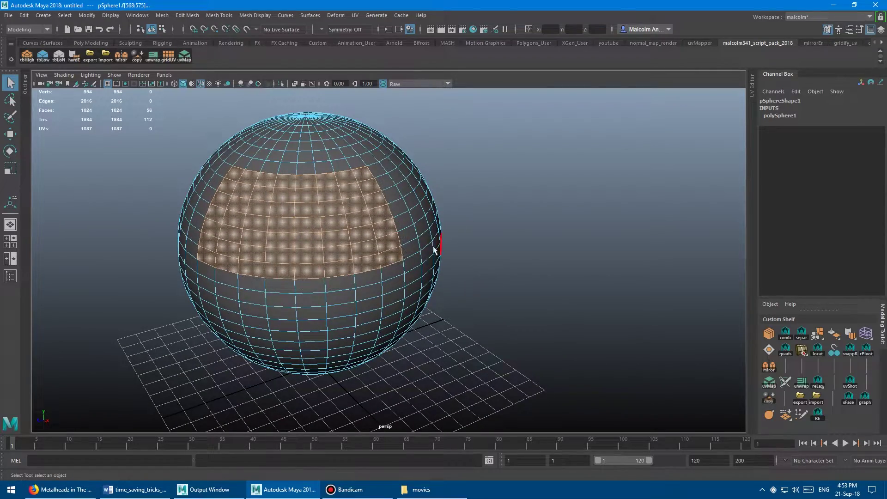
Add a vertical strip of faces beside the painted block to the sphere's selection.
alt+drag(414, 222, 361, 179)
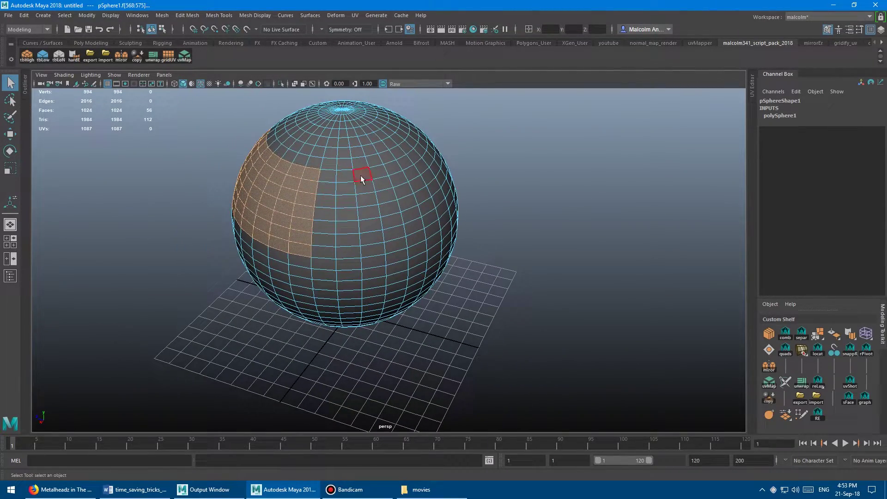
shift+click(361, 175)
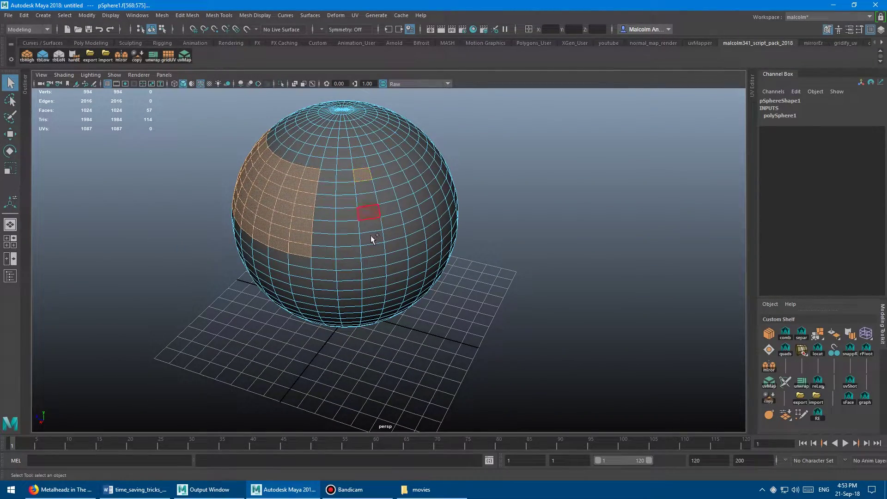
shift+double_click(372, 261)
Add individual faces beyond the vertical strip to the sphere's selection.
alt+drag(393, 257, 387, 208)
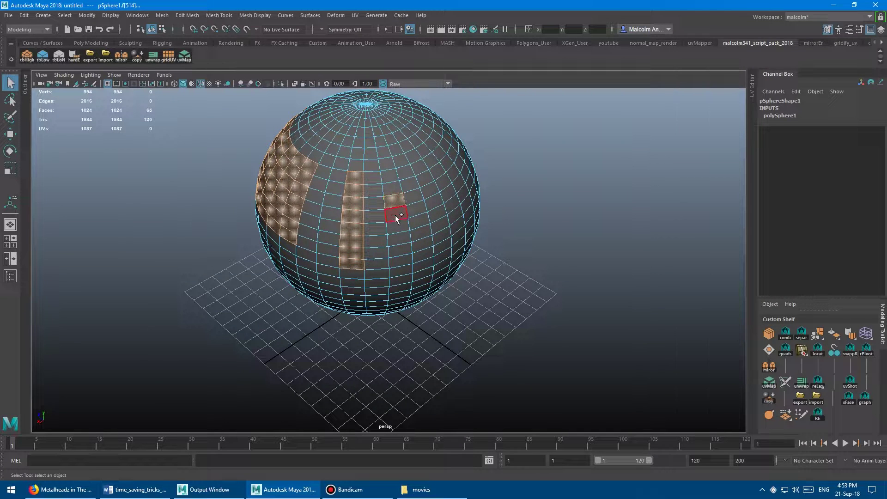
shift+click(421, 231)
shift+click(419, 220)
shift+click(417, 208)
mouse_move(458, 228)
alt+mouse_down()
mouse_move(428, 207)
mouse_move(444, 200)
mouse_move(439, 251)
mouse_move(405, 275)
mouse_move(454, 273)
mouse_move(410, 283)
alt+mouse_up()
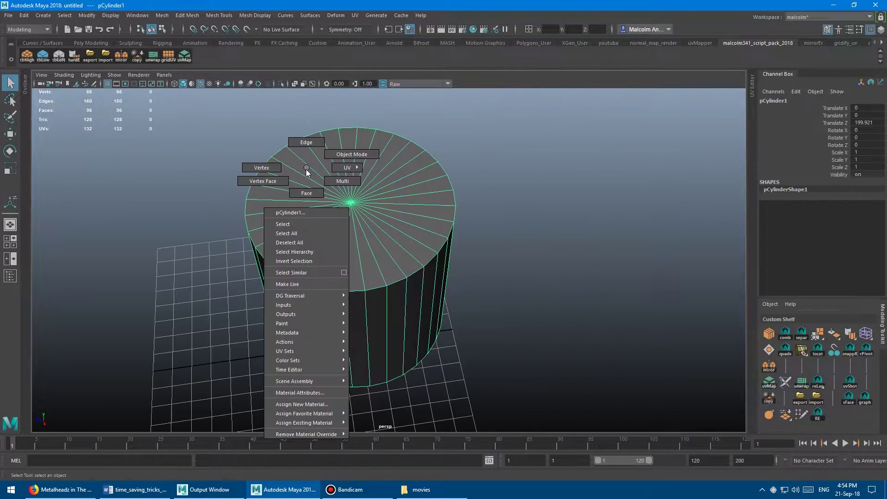
Switch the cylinder to face selection, paint-select triangular faces on its top cap, and clear the selection.
right_drag(346, 198, 296, 180)
alt+drag(296, 180, 199, 149)
click(175, 147)
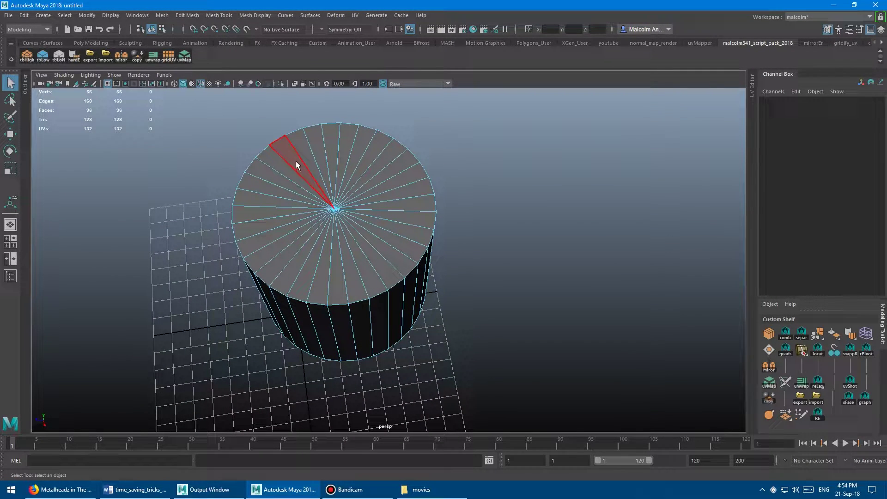
mouse_move(316, 151)
mouse_down()
mouse_move(314, 252)
mouse_move(373, 160)
mouse_move(337, 148)
mouse_up()
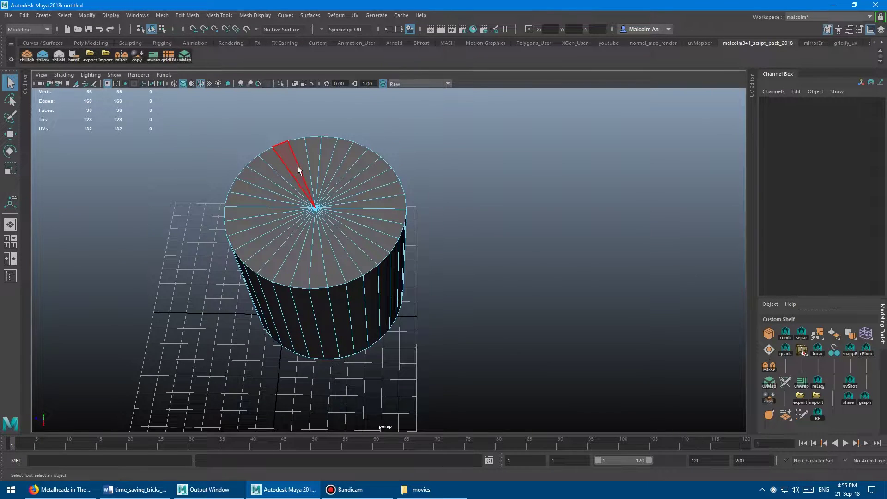
mouse_move(289, 167)
mouse_down()
mouse_move(357, 221)
mouse_move(342, 149)
mouse_move(331, 181)
mouse_move(304, 162)
mouse_move(279, 167)
mouse_move(267, 194)
mouse_up()
click(415, 244)
mouse_move(346, 216)
alt+mouse_down()
mouse_move(326, 267)
mouse_move(300, 274)
alt+mouse_up()
alt+drag(372, 236, 363, 301)
ctrl+drag(225, 149, 342, 280)
alt+drag(342, 280, 340, 218)
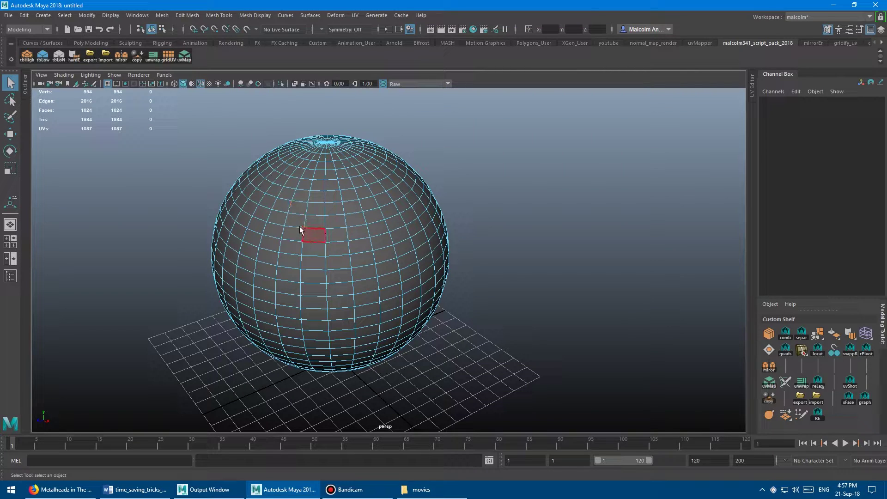
Paint-select a block of faces on the sphere's front and paint-deselect several strips inside and beside it.
mouse_move(300, 229)
mouse_down()
mouse_move(383, 210)
mouse_move(326, 247)
mouse_move(401, 247)
mouse_move(293, 261)
mouse_move(396, 261)
mouse_move(355, 286)
mouse_move(287, 287)
mouse_move(339, 288)
mouse_up()
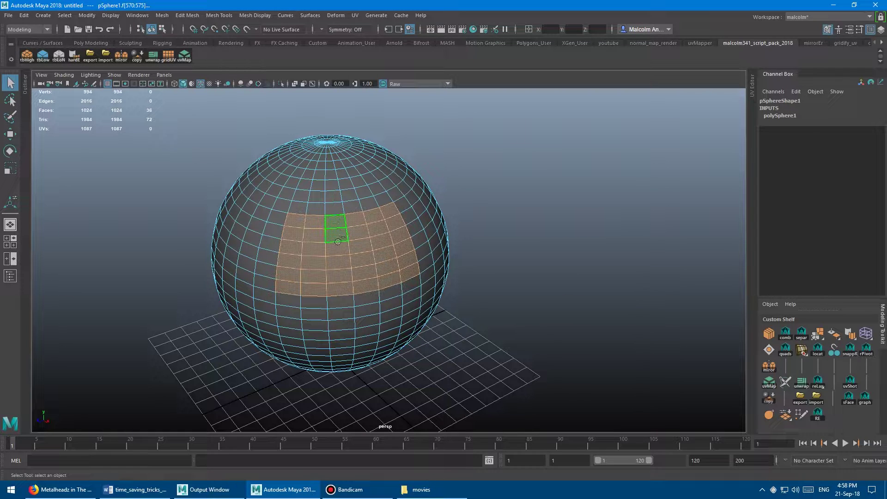
ctrl+drag(340, 262, 383, 255)
ctrl+click(298, 283)
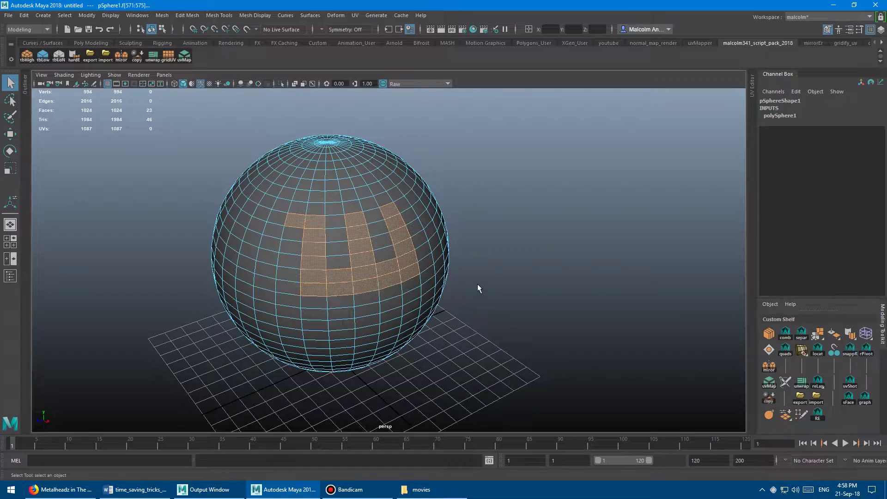
mouse_move(459, 245)
alt+mouse_down()
mouse_move(396, 248)
mouse_move(458, 247)
alt+mouse_up()
scroll(458, 246, up, 6)
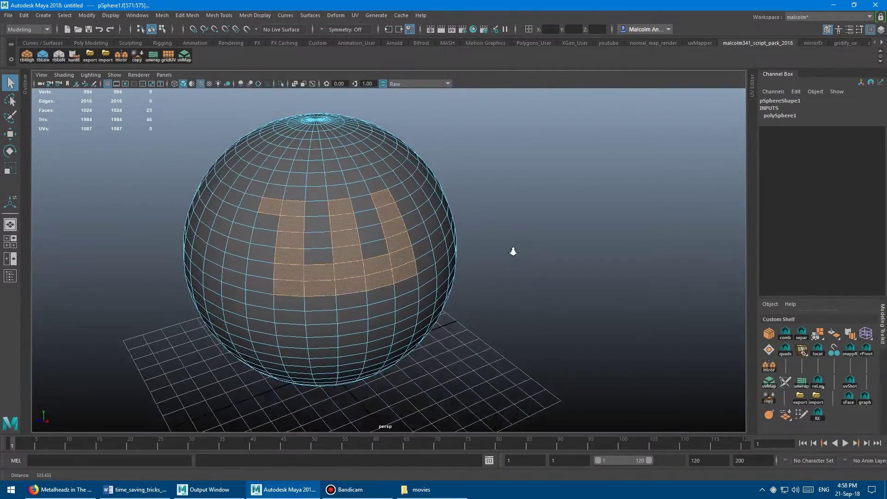
alt+right_drag(462, 234, 458, 234)
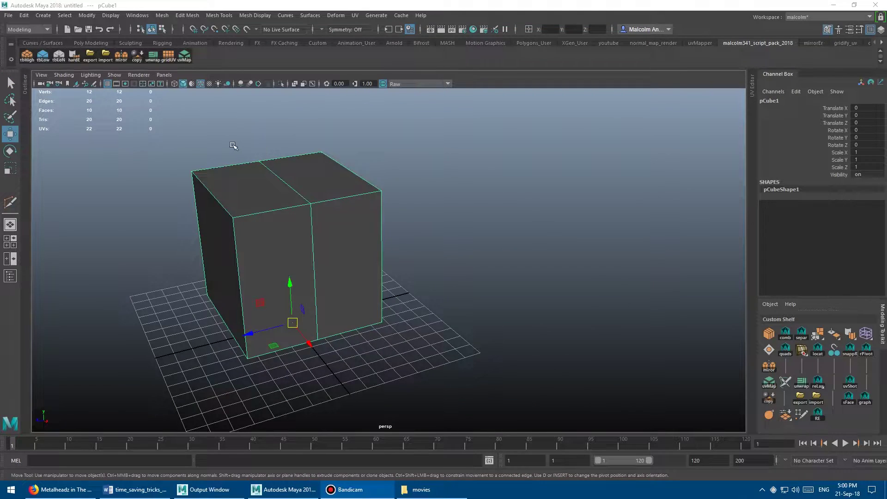
Look through the symmetry axis options for the cube and leave symmetry off.
scroll(300, 152, up, 5)
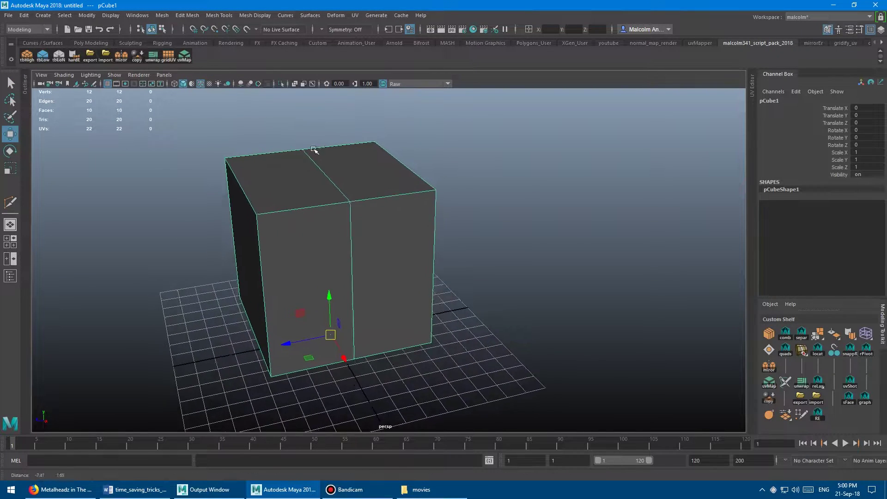
scroll(323, 147, up, 1)
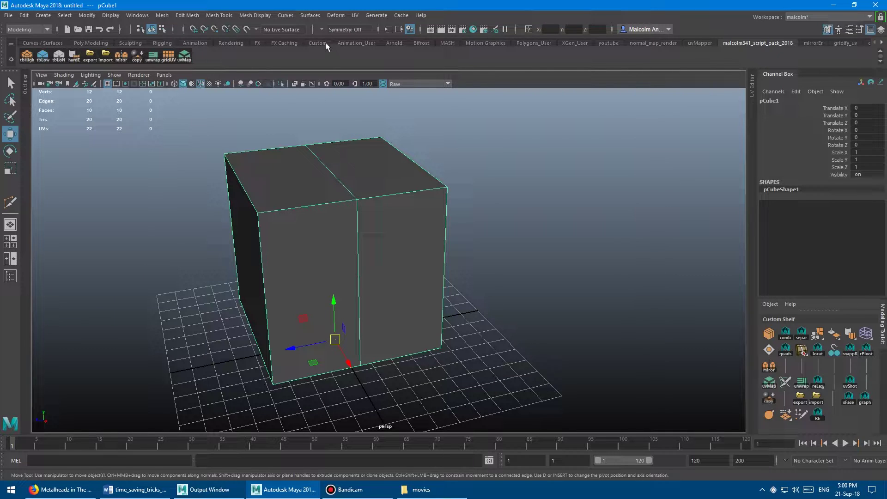
click(322, 29)
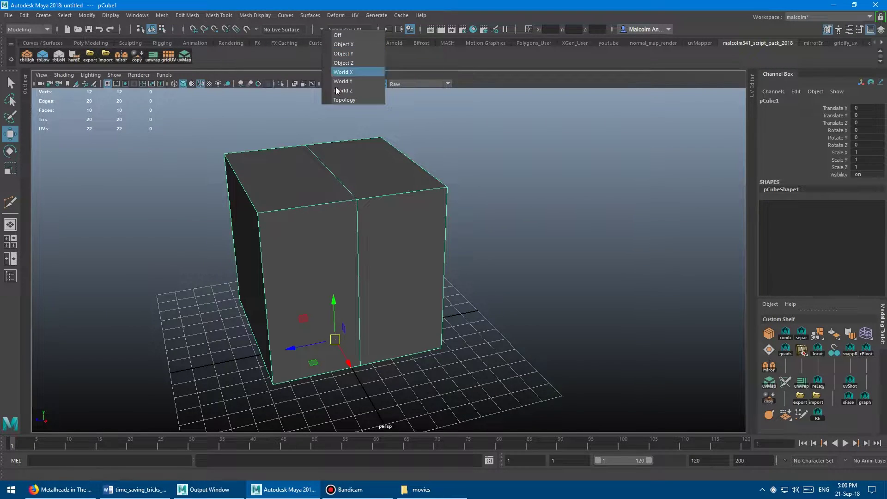
click(329, 34)
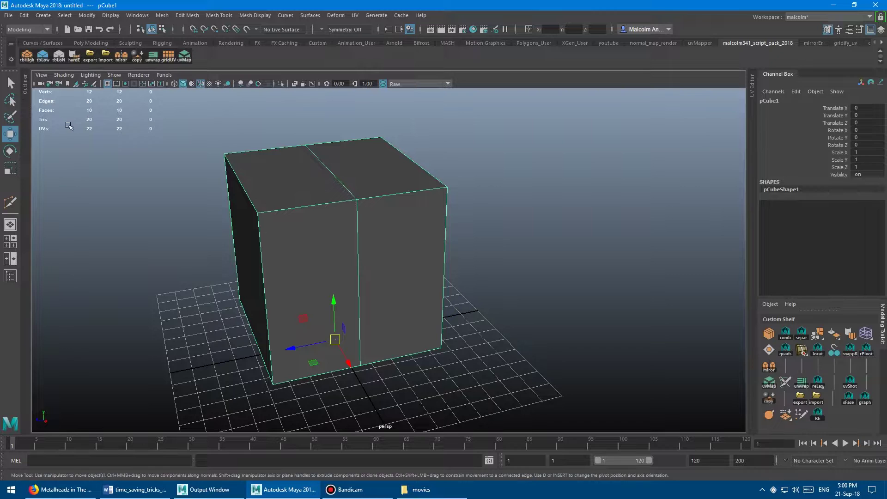
Inspect the symmetry settings of the Move tool, leave symmetry off, and close the tool settings.
double_click(10, 135)
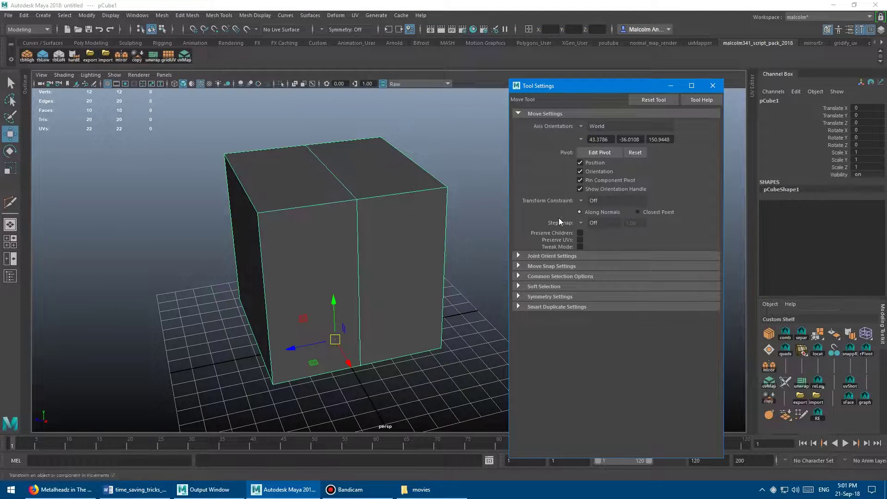
click(538, 296)
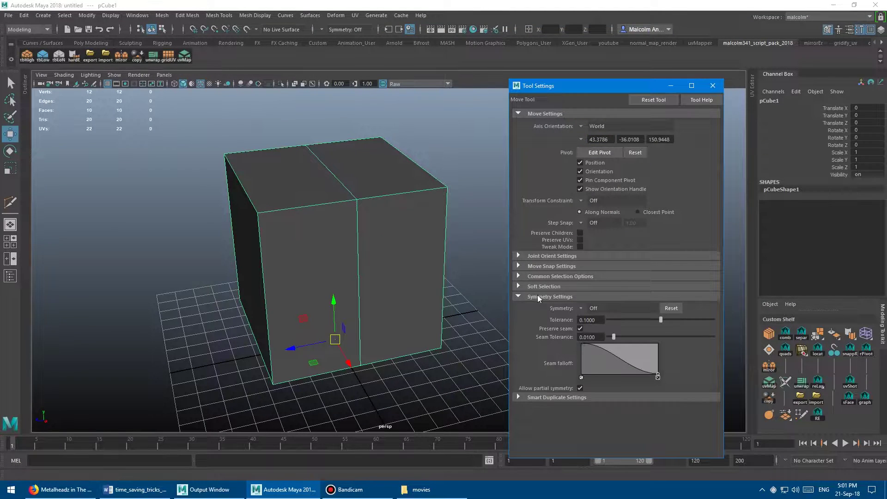
click(581, 308)
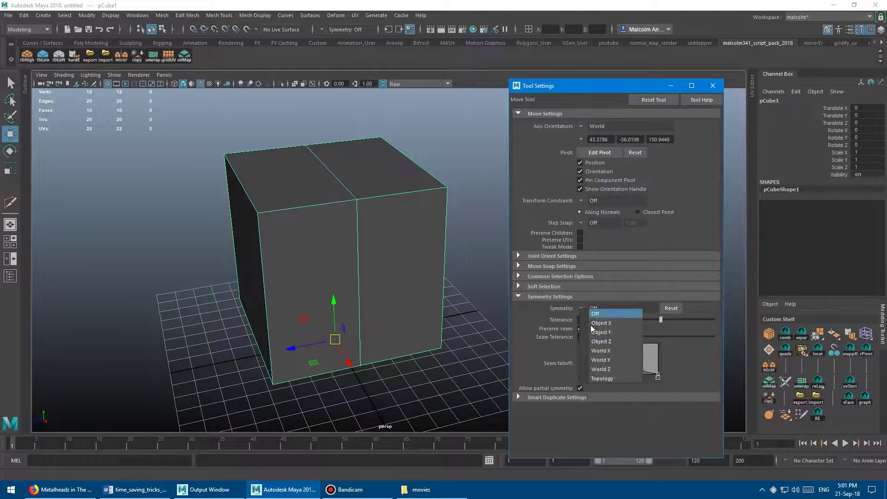
click(603, 314)
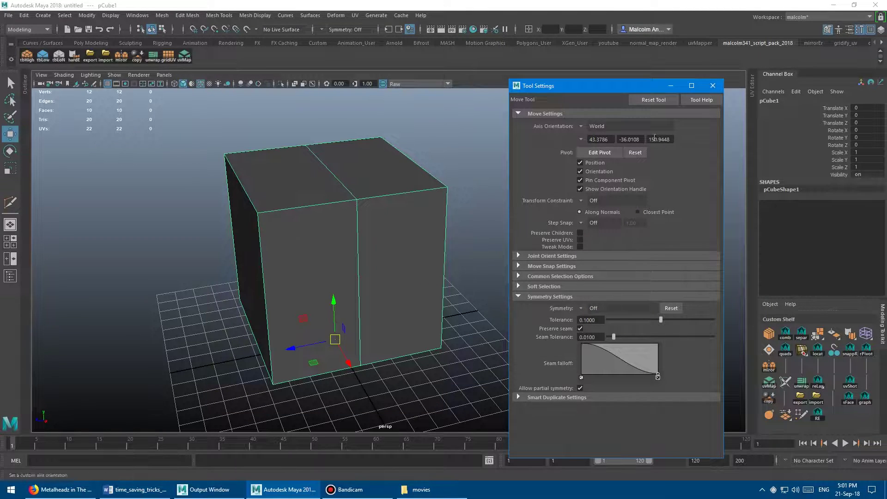
drag(614, 85, 570, 61)
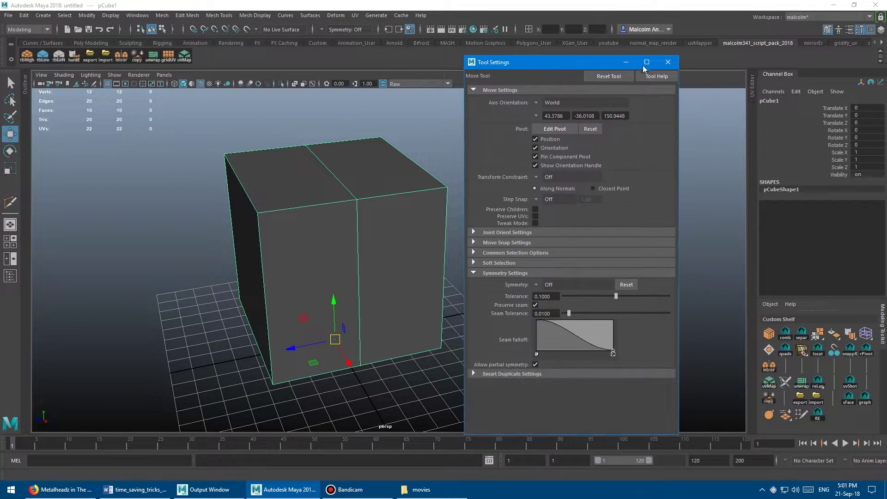
click(667, 62)
Examine the Move tool's marking menu and the list of object, world and topology symmetry options.
mouse_move(395, 173)
alt+mouse_down()
mouse_move(358, 173)
mouse_move(382, 177)
alt+mouse_up()
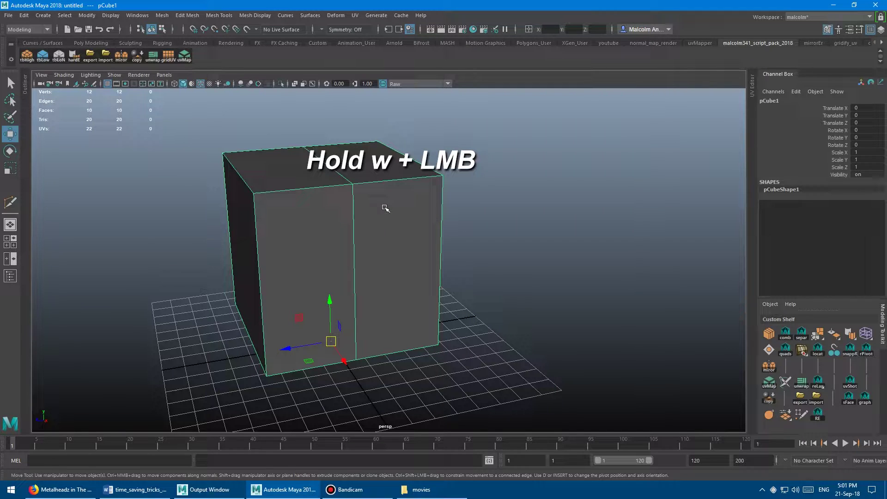
drag(385, 208, 386, 183)
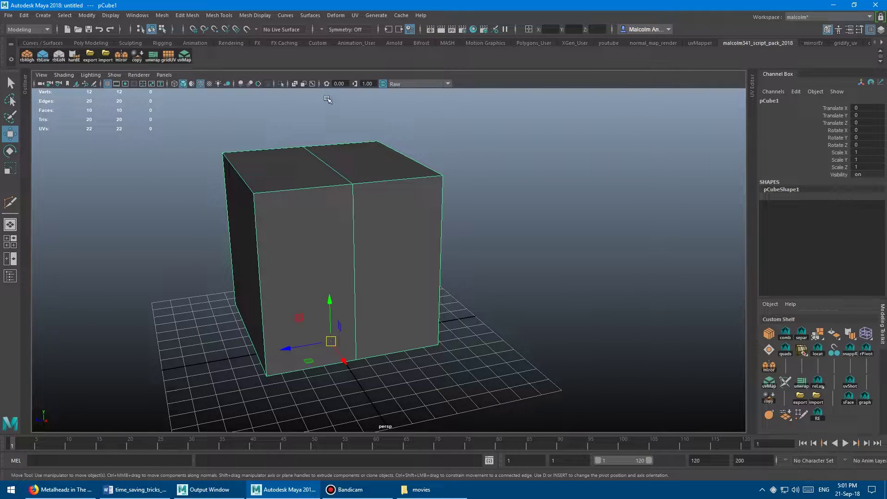
click(323, 29)
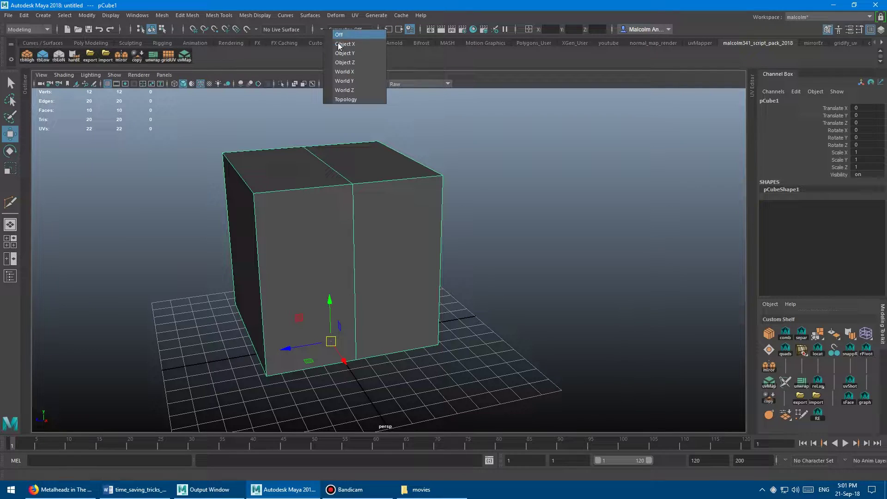
click(322, 28)
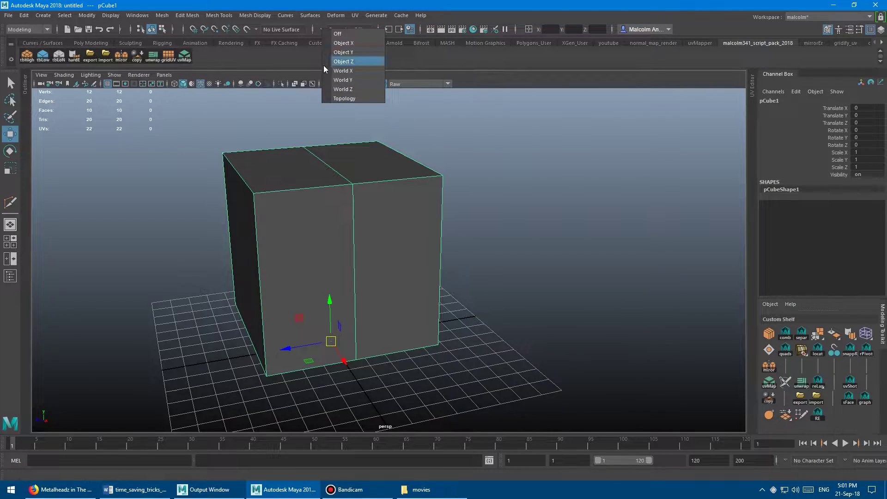
alt+drag(290, 124, 274, 182)
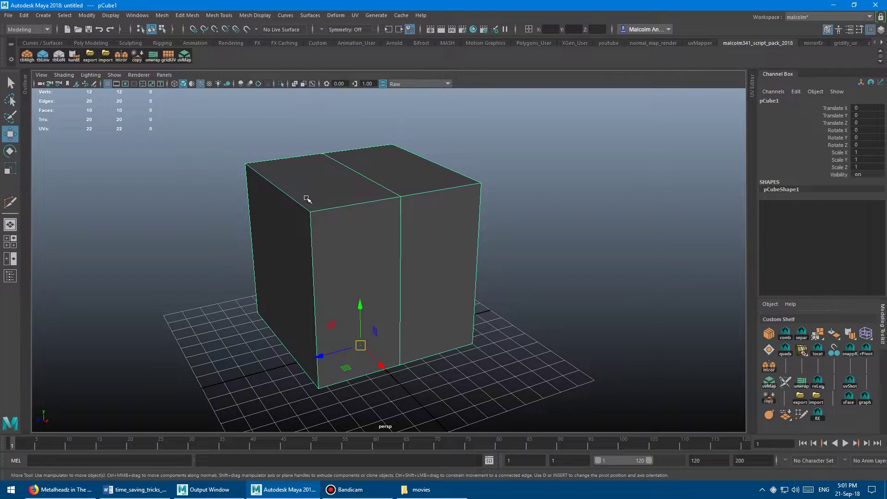
Try moving the cube's front top corner vertex with symmetry off, and undo the move.
alt+middle_drag(352, 214, 332, 202)
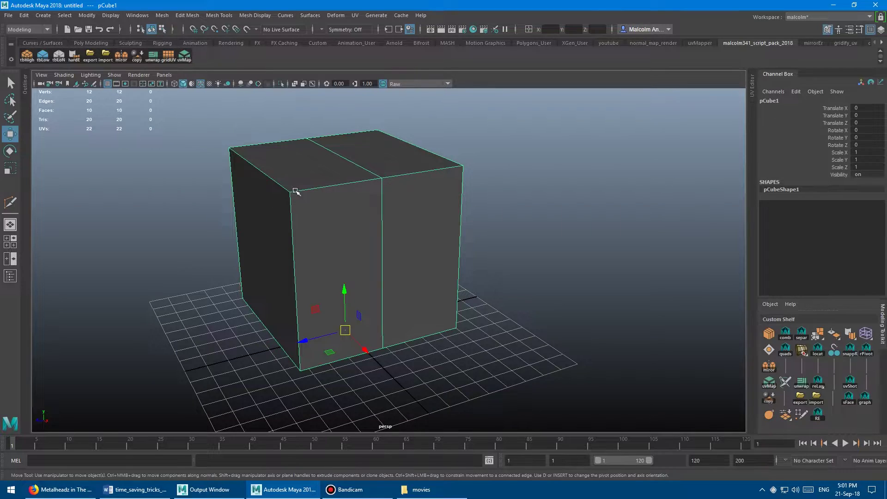
mouse_move(367, 179)
alt+mouse_down()
mouse_move(352, 184)
mouse_move(372, 182)
alt+mouse_up()
alt+right_drag(373, 182, 321, 186)
click(310, 193)
drag(318, 178, 323, 160)
key(ctrl+z)
key(ctrl+z)
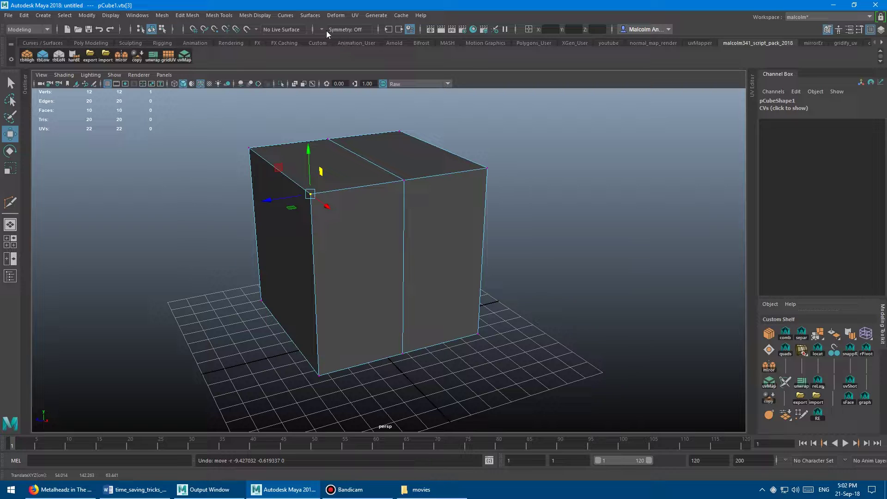
Set symmetry to World Z and test it by moving the front top corner vertex, undoing the move.
click(322, 29)
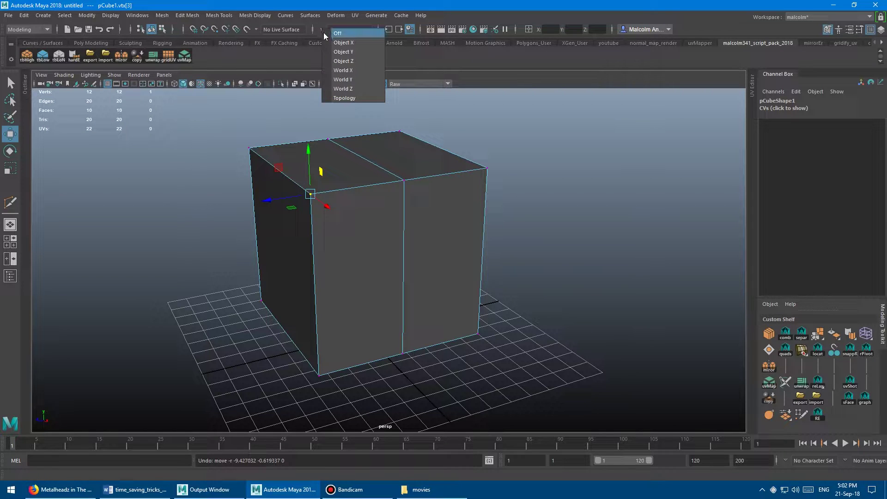
click(344, 88)
drag(322, 175, 298, 157)
key(ctrl+z)
Try moving the cube's back top corner vertex and another vertex with World Z symmetry, undoing each move.
drag(389, 120, 420, 141)
middle_drag(379, 172, 362, 150)
key(ctrl+z)
alt+drag(347, 194, 334, 142)
alt+drag(381, 198, 343, 197)
alt+drag(396, 200, 365, 188)
click(324, 166)
drag(324, 160, 340, 178)
key(ctrl+z)
Insert a horizontal edge loop around the cube near its top with the Multi-Cut tool.
alt+drag(407, 152, 434, 162)
alt+right_drag(434, 163, 392, 160)
alt+drag(392, 161, 406, 160)
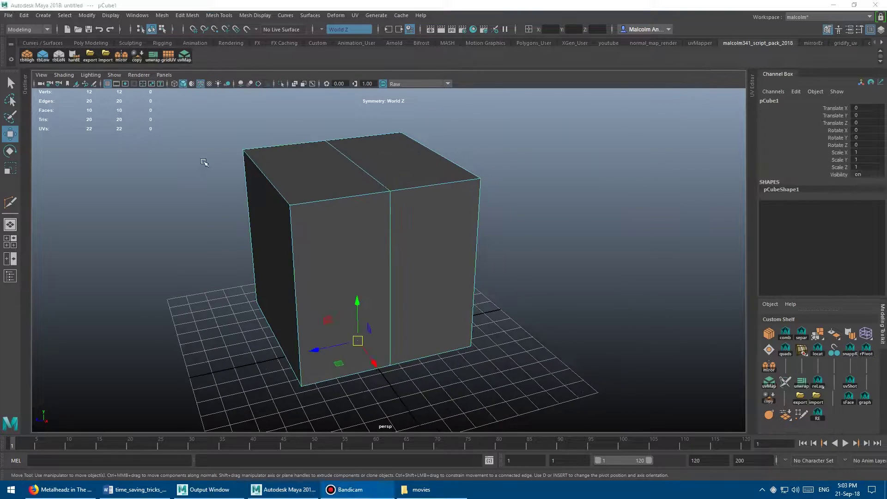
mouse_move(206, 165)
alt+mouse_down()
mouse_move(206, 176)
mouse_move(220, 171)
alt+mouse_up()
alt+right_drag(220, 170, 306, 197)
shift+right_click(321, 191)
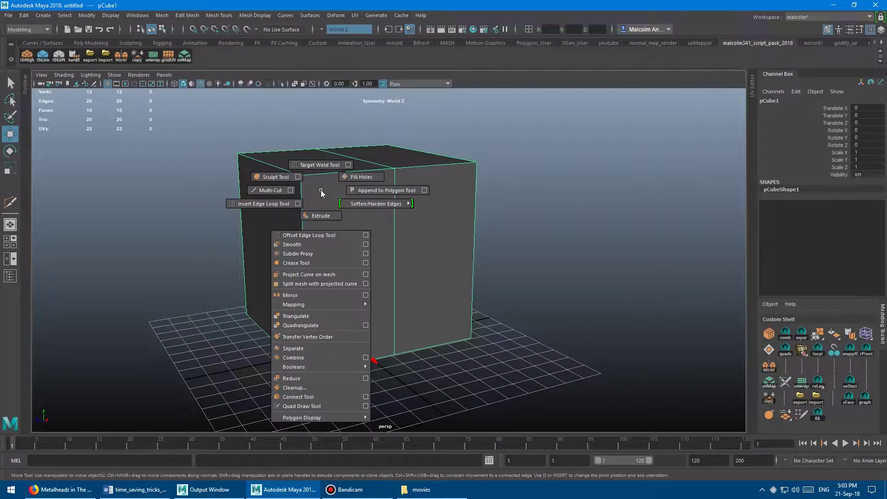
click(279, 190)
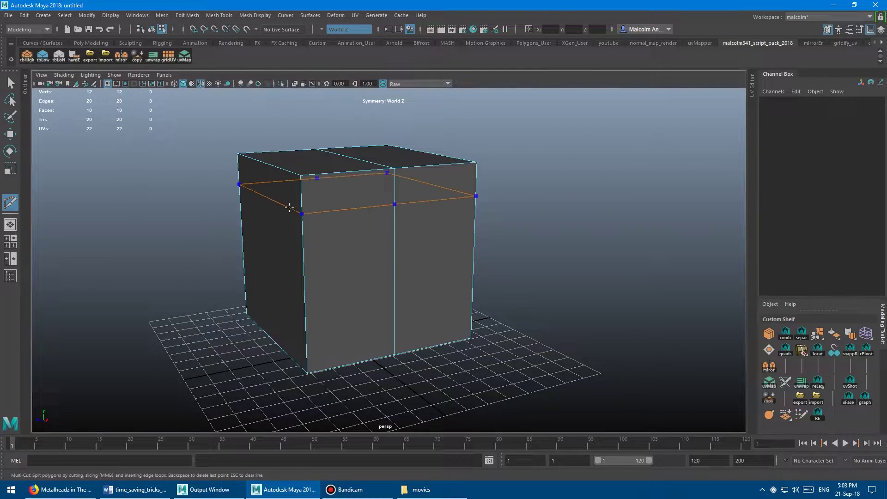
ctrl+click(290, 202)
click(303, 209)
click(343, 241)
alt+drag(365, 204, 342, 221)
key(Escape)
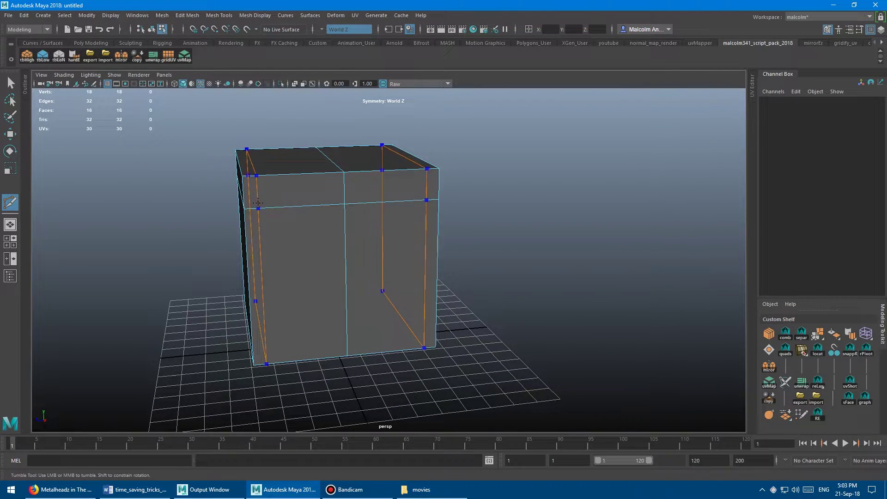
Insert mirrored vertical edge loops close to the cube's two side edges using Multi-Cut with World Z symmetry.
ctrl+click(272, 206)
alt+drag(287, 210, 432, 195)
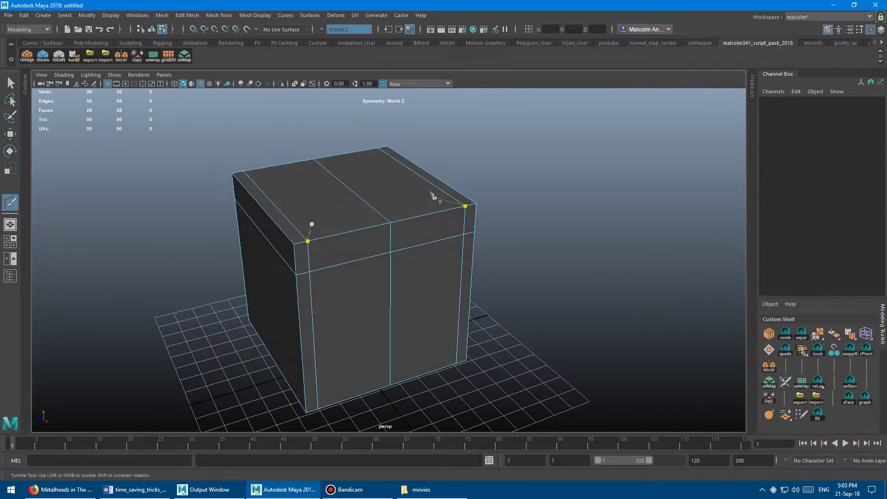
alt+middle_drag(334, 227, 305, 224)
alt+right_drag(305, 224, 390, 178)
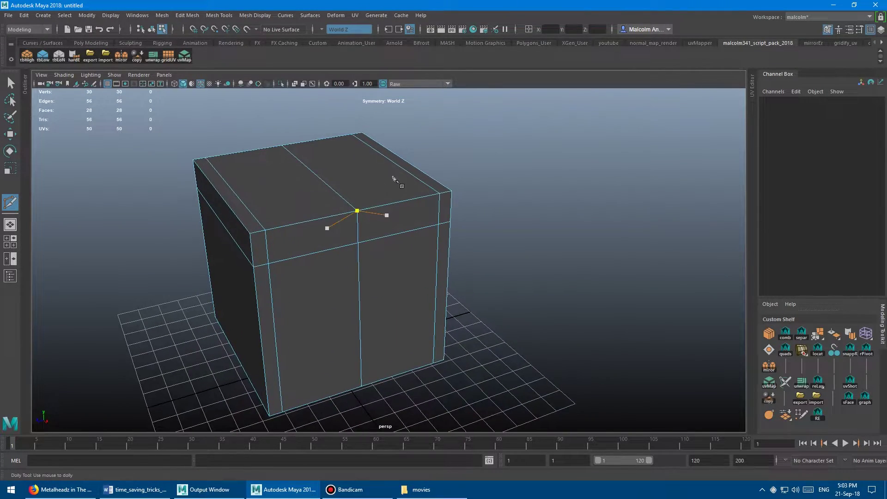
alt+drag(338, 194, 365, 187)
alt+right_drag(364, 187, 330, 185)
alt+middle_drag(330, 184, 319, 184)
alt+right_drag(320, 184, 346, 184)
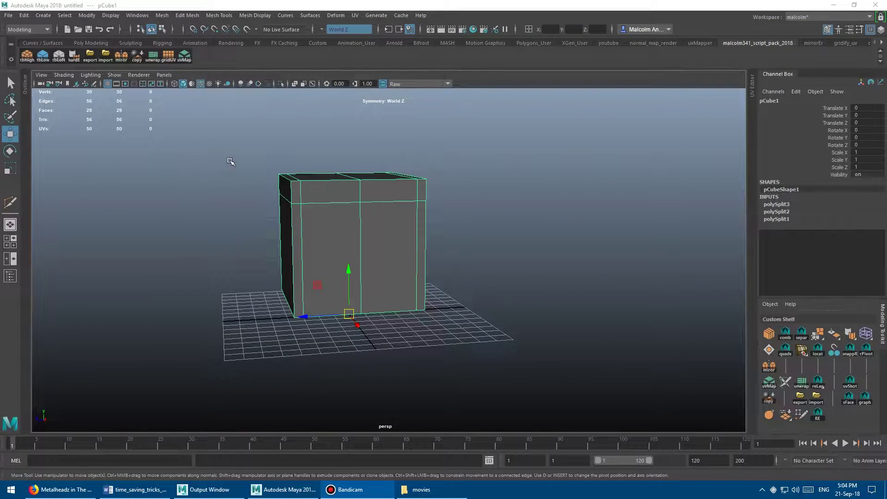
Try moving the cube's mirrored side faces along Z with World Z symmetry, and undo the move.
alt+drag(231, 161, 277, 167)
alt+right_drag(277, 167, 272, 167)
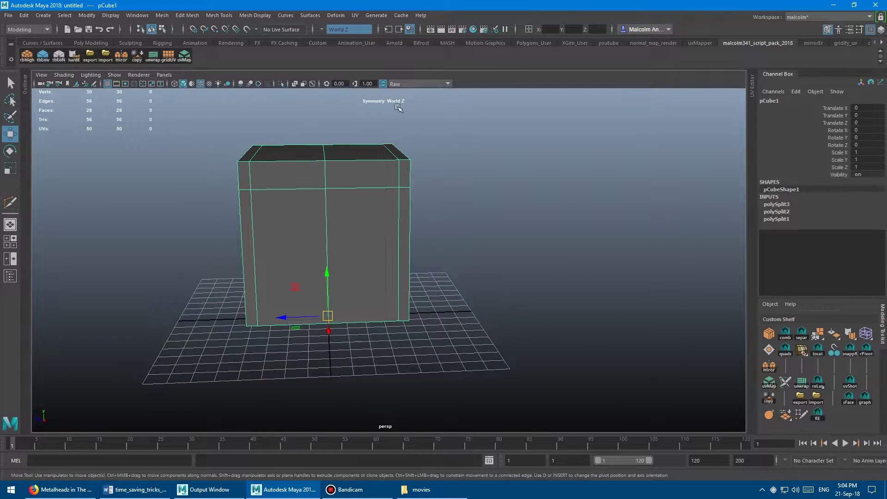
alt+drag(366, 148, 346, 154)
right_drag(296, 173, 272, 205)
click(262, 249)
drag(319, 155, 291, 165)
key(ctrl+z)
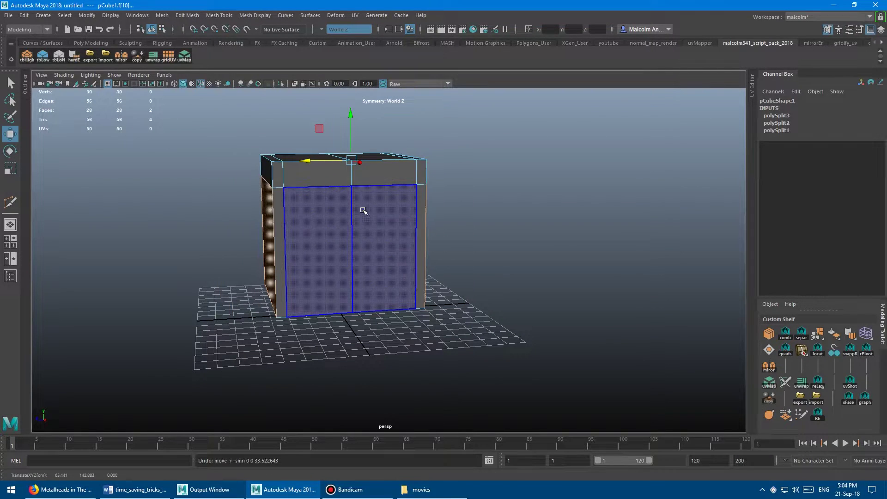
Return to object mode and delete the cube's construction history.
right_drag(354, 200, 393, 180)
key(alt+shift+d)
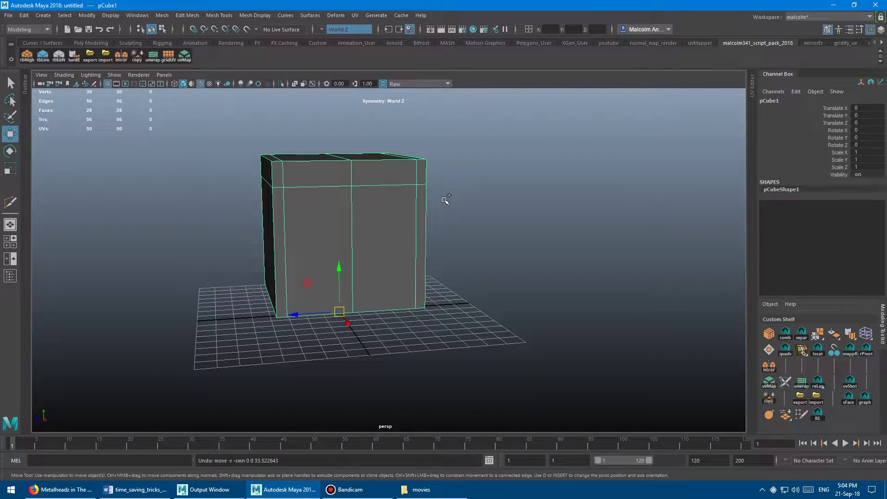
alt+drag(372, 194, 344, 222)
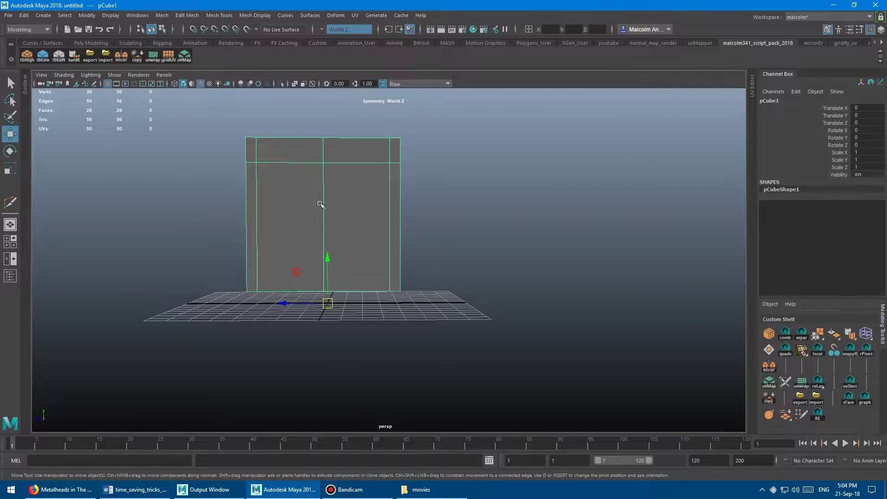
alt+drag(348, 295, 347, 190)
mouse_move(341, 296)
alt+mouse_down()
mouse_move(416, 250)
mouse_move(408, 256)
mouse_move(389, 237)
mouse_move(331, 302)
alt+mouse_up()
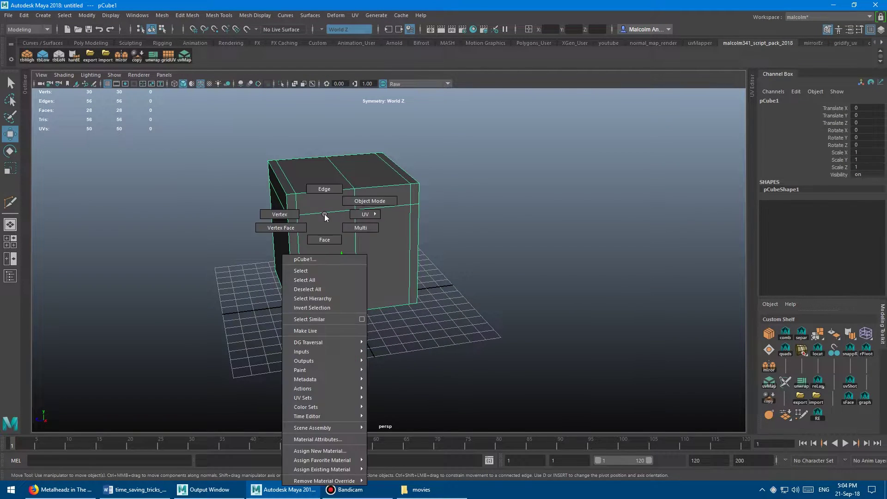
Try moving the cube's front top corner vertex along Z, undo the move, and return to object mode.
right_drag(325, 217, 293, 218)
click(285, 198)
drag(324, 191, 315, 196)
key(ctrl+z)
right_drag(305, 217, 340, 205)
key(F8)
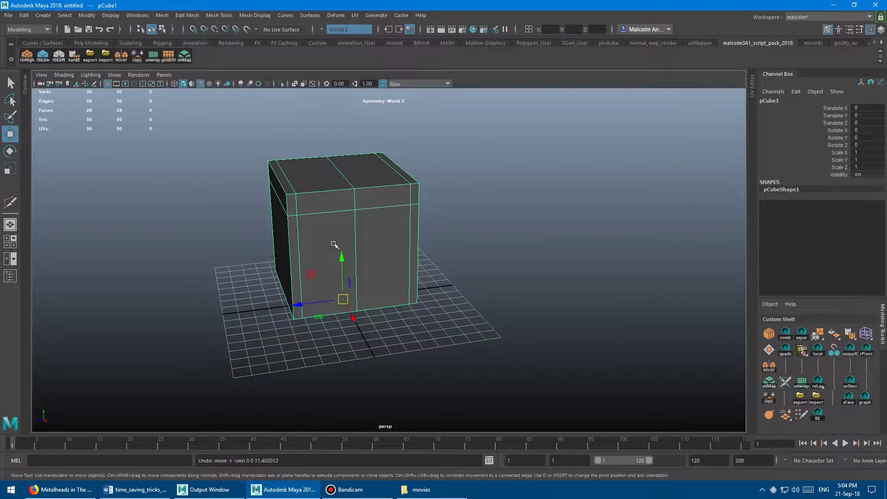
Move the whole cube along Z away from the grid centre, to a Translate Z of about -128.43.
drag(302, 303, 468, 314)
key(ctrl+z)
alt+middle_drag(365, 285, 338, 284)
alt+right_drag(338, 284, 397, 231)
Try moving the offset cube's front top corner vertex with World Z symmetry, and undo the move.
right_drag(410, 189, 384, 178)
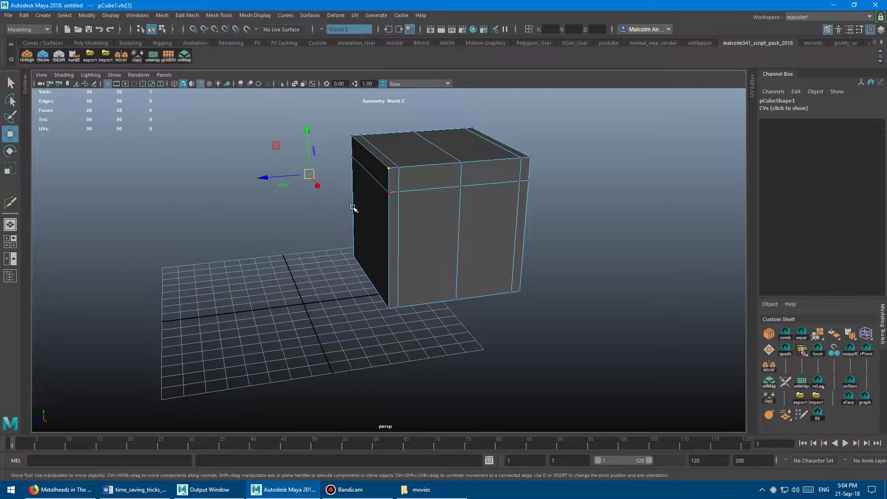
drag(283, 174, 264, 208)
key(ctrl+z)
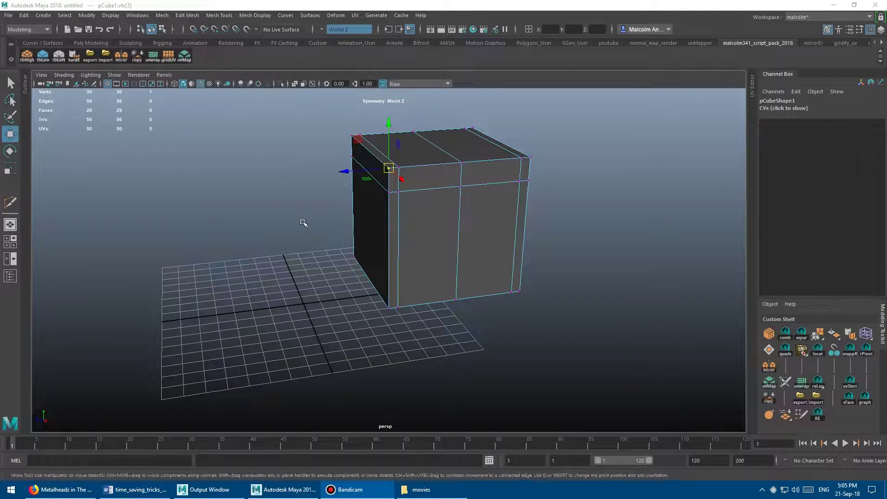
Change the symmetry setting to Object Z for the offset cube.
alt+drag(316, 248, 273, 254)
alt+middle_drag(273, 253, 292, 246)
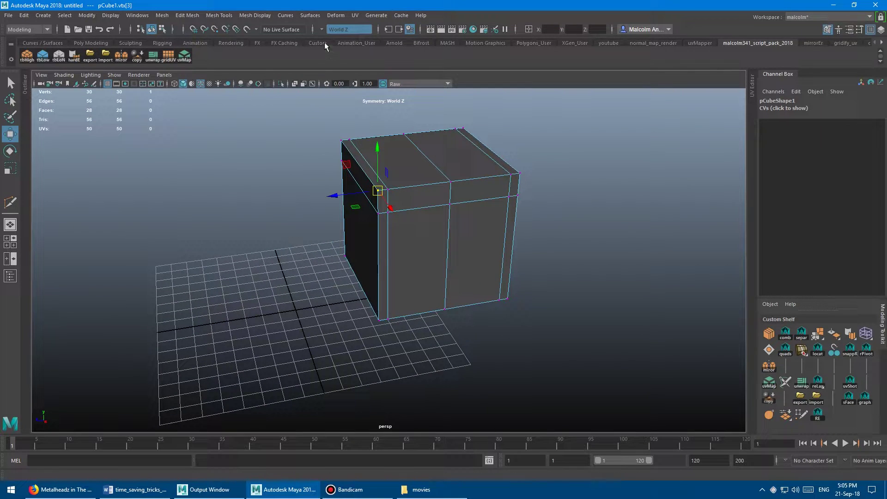
click(322, 30)
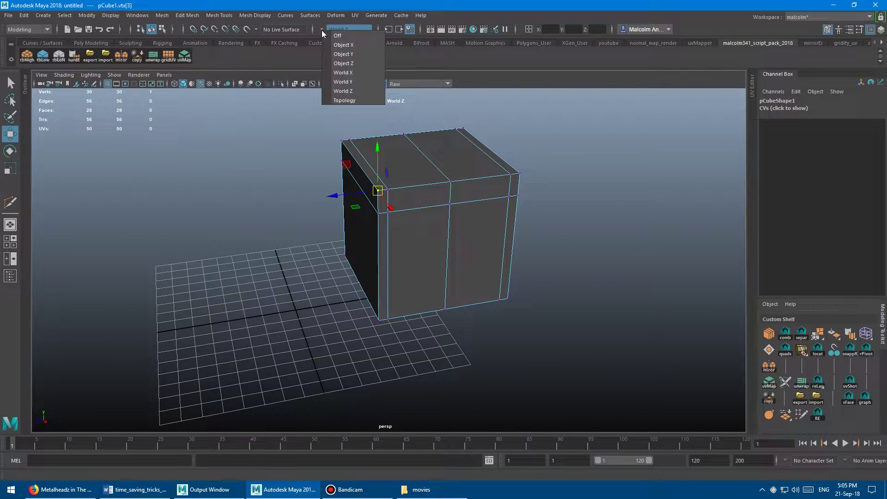
click(347, 65)
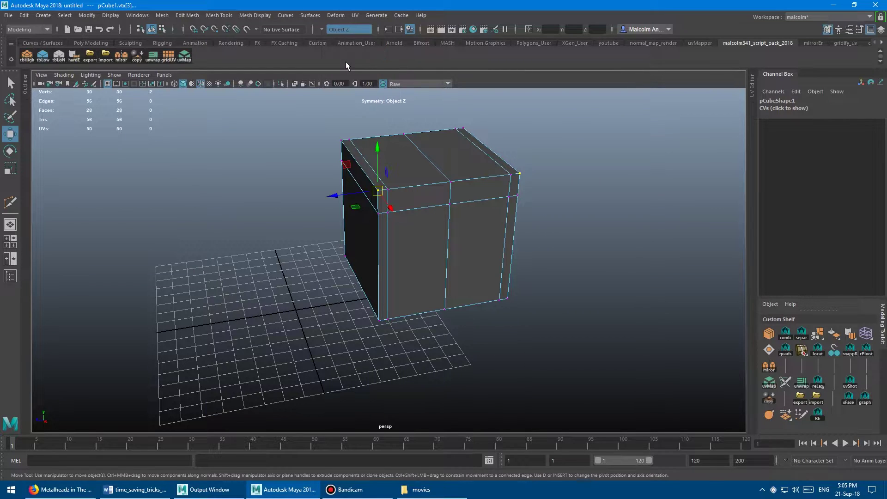
Try moving the offset cube's mirrored vertices with Object Z symmetry, undo the moves, and return to object mode.
drag(333, 196, 392, 221)
mouse_move(432, 140)
mouse_down()
mouse_move(407, 126)
mouse_move(437, 144)
mouse_move(409, 135)
mouse_move(424, 137)
mouse_up()
key(ctrl+z)
key(ctrl+z)
alt+drag(398, 220, 381, 228)
right_drag(425, 170, 441, 156)
Freeze the offset cube's transformations.
alt+drag(441, 156, 428, 166)
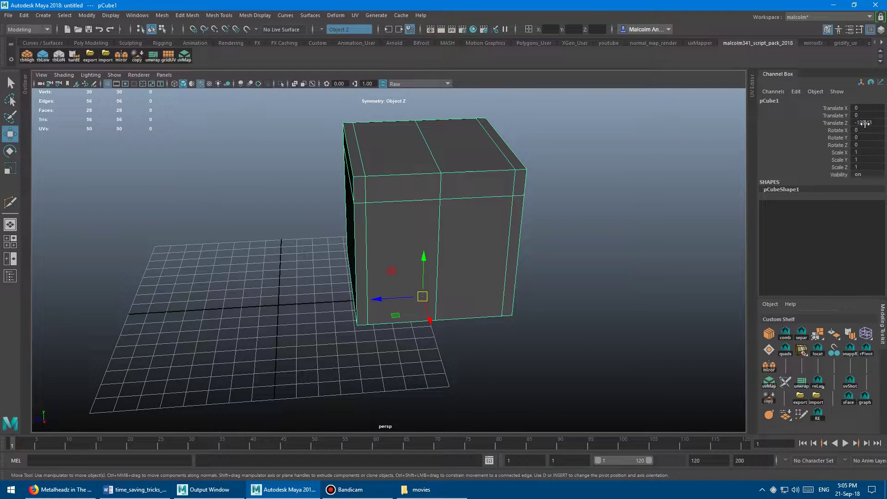
mouse_move(285, 274)
alt+mouse_down()
mouse_move(248, 263)
mouse_move(293, 258)
alt+mouse_up()
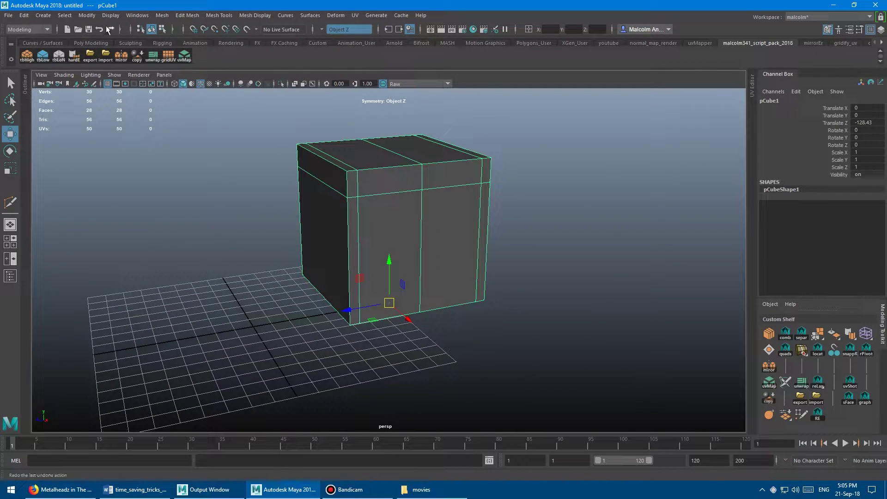
click(87, 16)
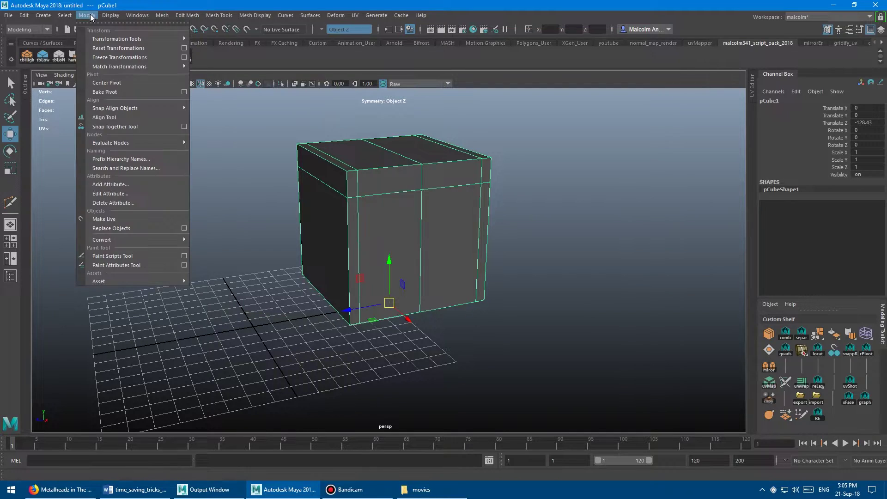
click(122, 56)
Try moving the frozen cube's front top corner vertex with Object Z symmetry, undo the move, and return to object mode.
alt+drag(277, 134, 288, 138)
alt+right_drag(288, 138, 299, 141)
right_drag(383, 163, 344, 163)
click(339, 192)
key(q)
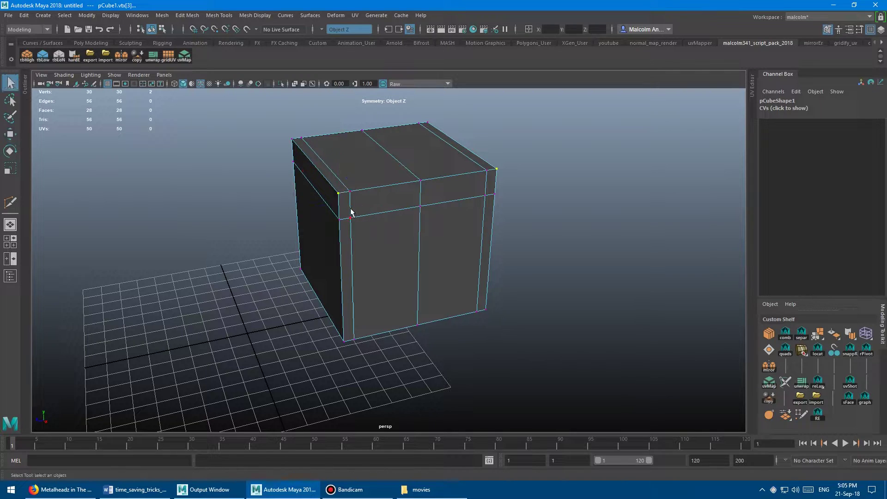
key(w)
drag(347, 175, 309, 154)
key(ctrl+z)
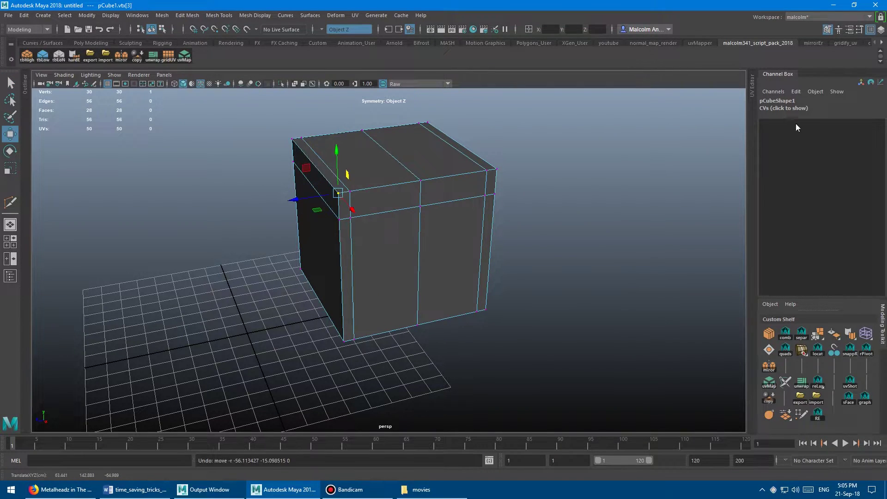
key(F8)
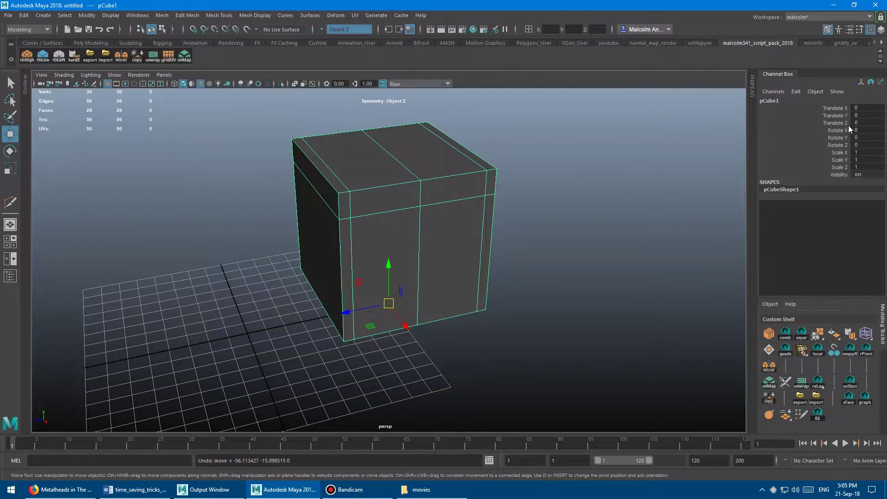
mouse_move(303, 248)
alt+mouse_down()
mouse_move(277, 251)
mouse_move(287, 258)
mouse_move(300, 222)
mouse_move(294, 237)
mouse_move(309, 238)
alt+mouse_up()
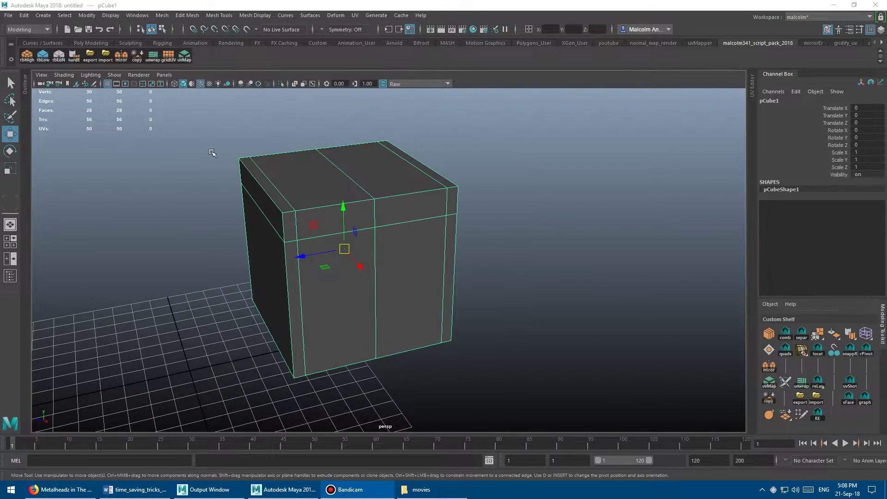
Enable Topology symmetry for the cube, using the centre edge on its top face as the symmetry edge.
alt+drag(212, 153, 286, 162)
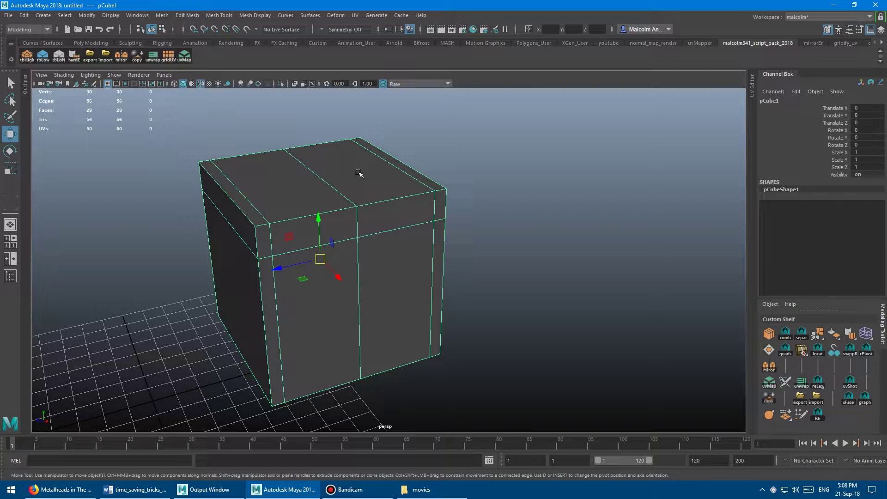
alt+drag(301, 169, 350, 166)
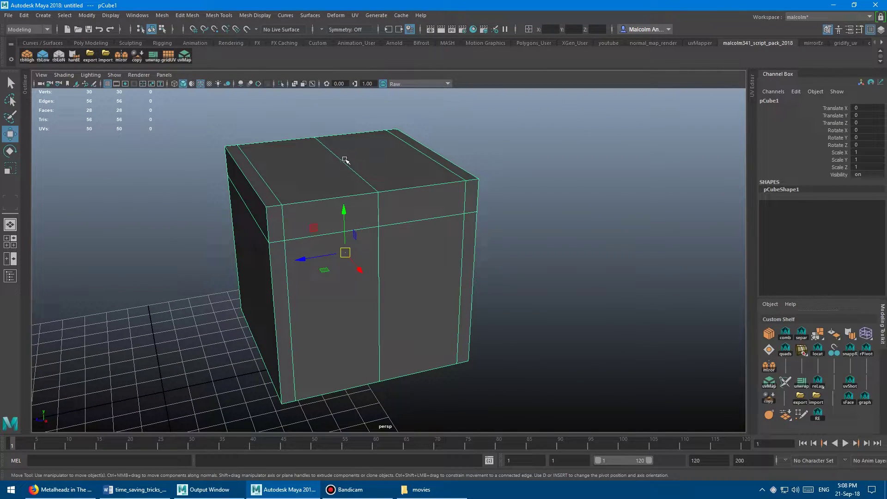
click(321, 29)
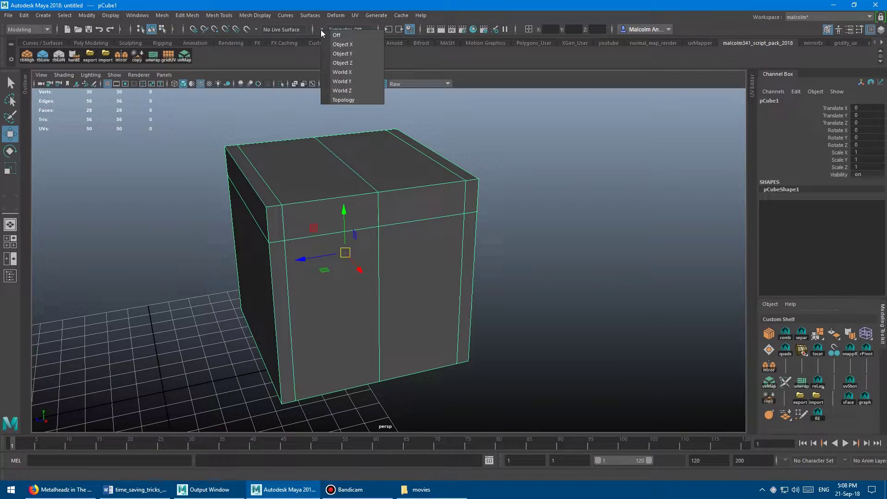
click(343, 99)
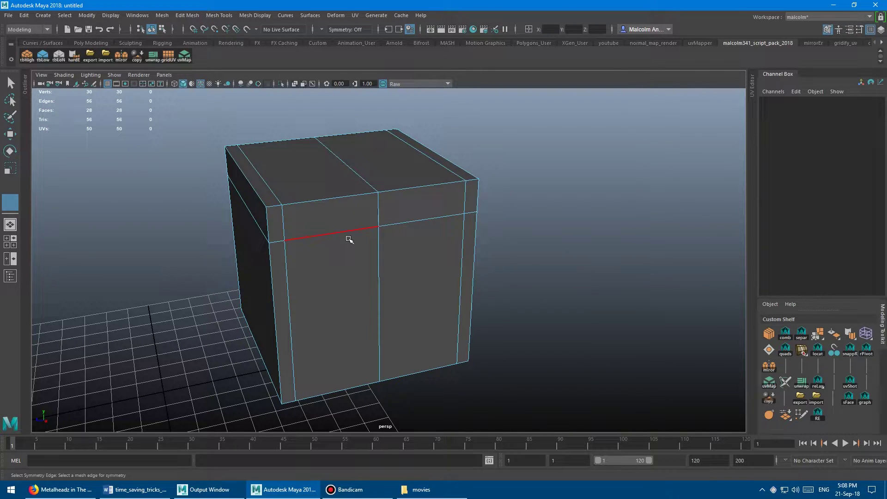
alt+drag(345, 193, 326, 181)
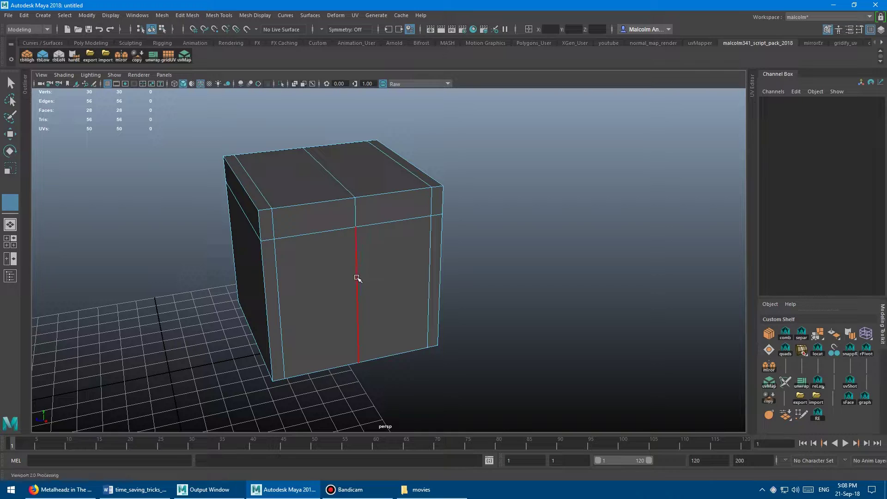
alt+drag(360, 292, 383, 275)
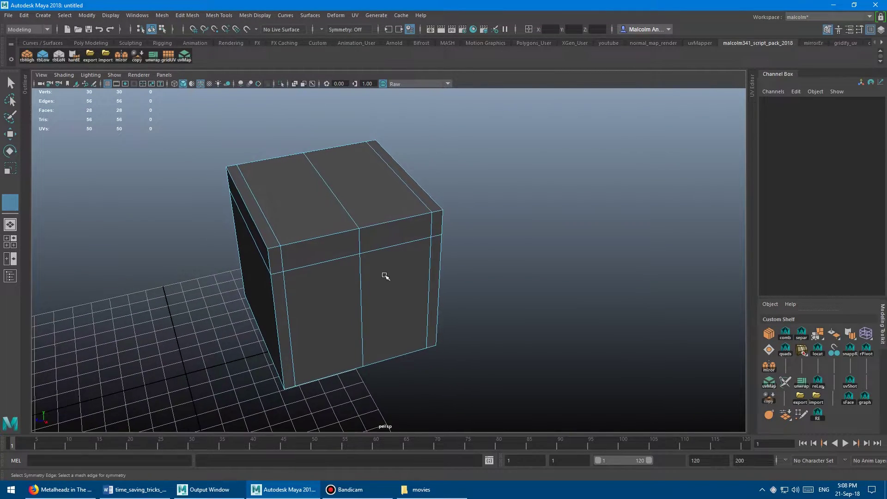
click(331, 191)
Try moving the cube's front corner vertex with Topology symmetry, and undo the move.
right_drag(309, 204, 267, 216)
click(267, 245)
drag(248, 270, 194, 253)
key(ctrl+z)
Return to object mode, turn symmetry off, and bring up the symmetry options again.
alt+drag(368, 250, 404, 236)
right_drag(348, 175, 388, 163)
click(321, 29)
click(329, 33)
click(320, 29)
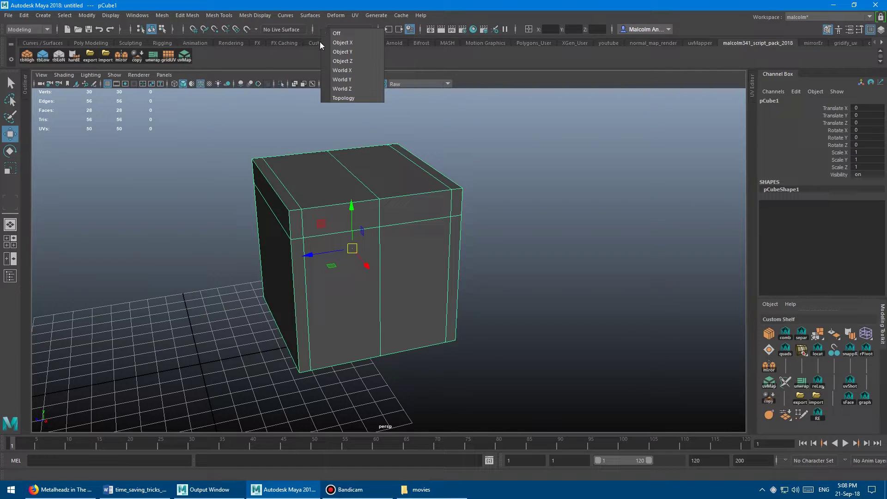
Try Topology symmetry on the cube by moving a component near its top corner, and undo the move.
click(347, 98)
right_drag(331, 149, 270, 165)
click(270, 164)
key(w)
middle_drag(211, 162, 175, 141)
key(ctrl+z)
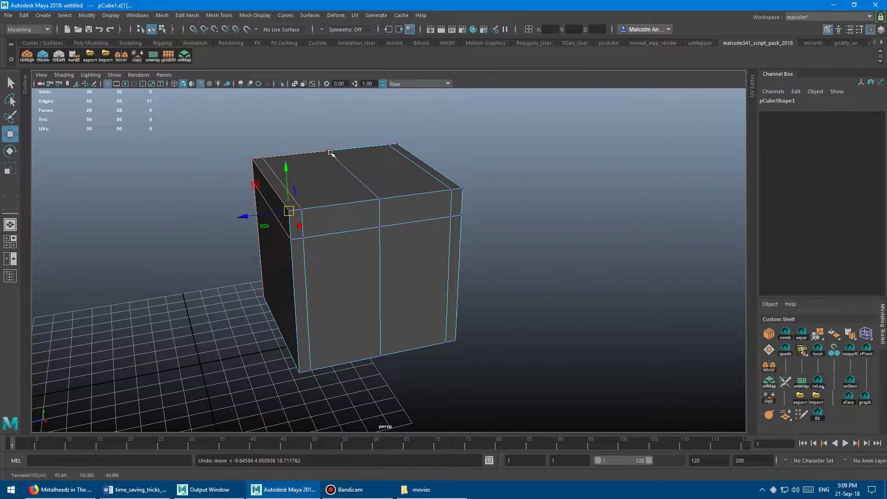
mouse_move(348, 168)
alt+mouse_down()
mouse_move(400, 170)
mouse_move(321, 170)
mouse_move(390, 172)
mouse_move(365, 171)
alt+mouse_up()
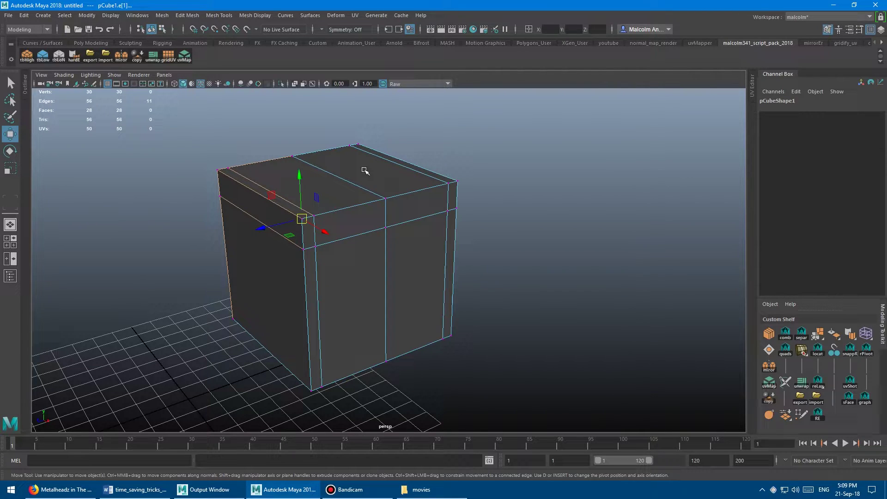
Return to object mode and enable Topology symmetry for the cube.
key(F8)
alt+drag(365, 171, 236, 166)
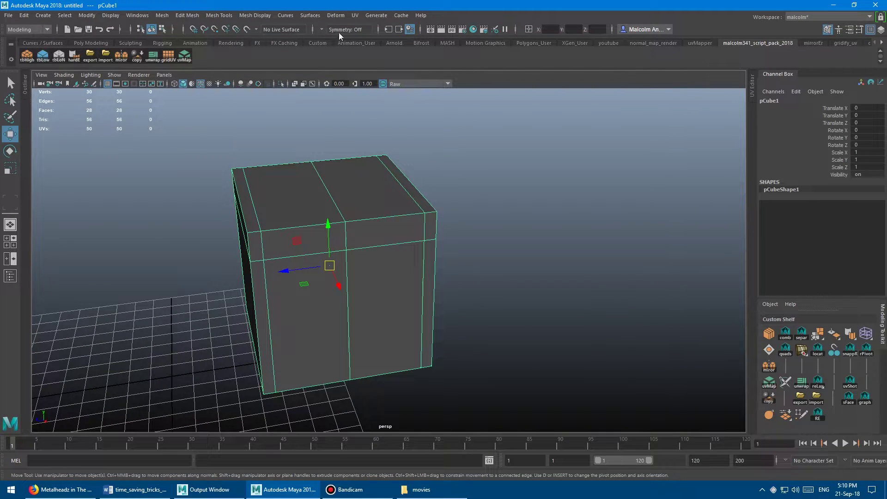
alt+drag(314, 160, 300, 171)
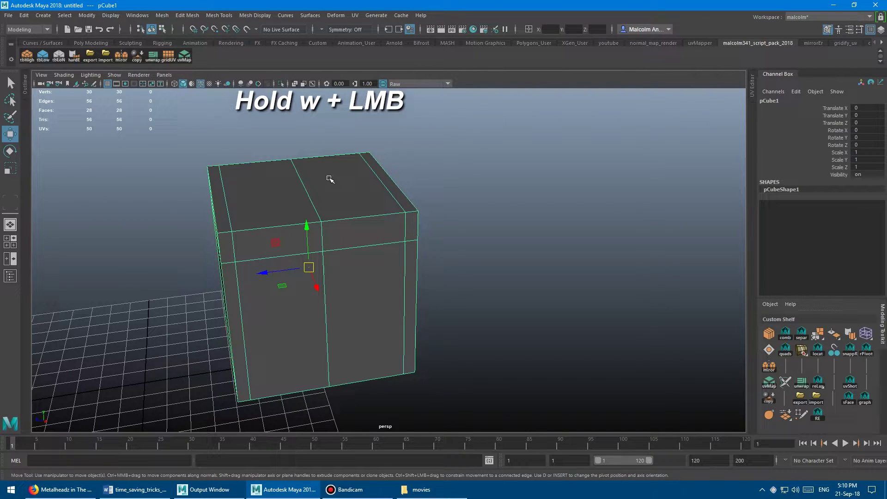
drag(329, 178, 334, 126)
Try moving the cube's rear top corner vertex with Topology symmetry, and undo the move.
right_drag(311, 173, 270, 173)
click(208, 169)
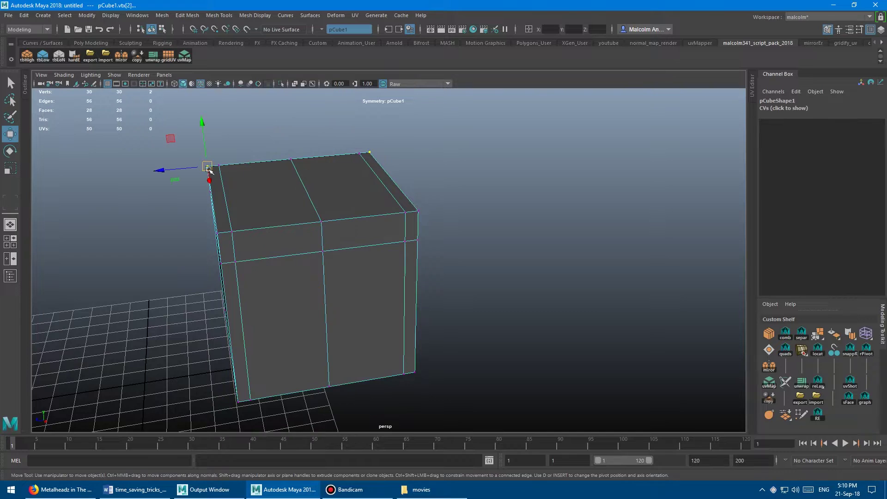
mouse_move(178, 169)
mouse_down()
mouse_move(159, 171)
mouse_move(180, 171)
mouse_up()
key(ctrl+z)
Try selecting an edge and moving the upper side face of the cube with Topology symmetry.
right_drag(222, 211, 225, 189)
click(214, 210)
alt+drag(215, 212, 254, 232)
right_drag(253, 224, 252, 247)
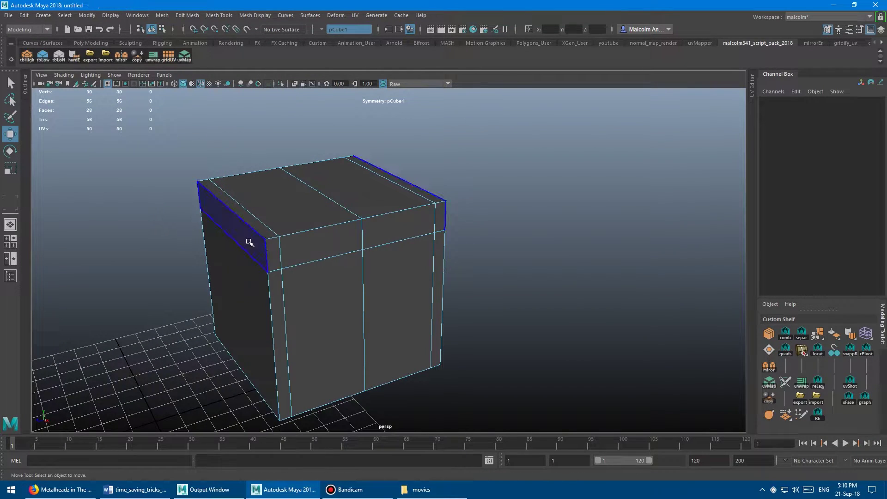
click(247, 241)
drag(234, 205, 221, 212)
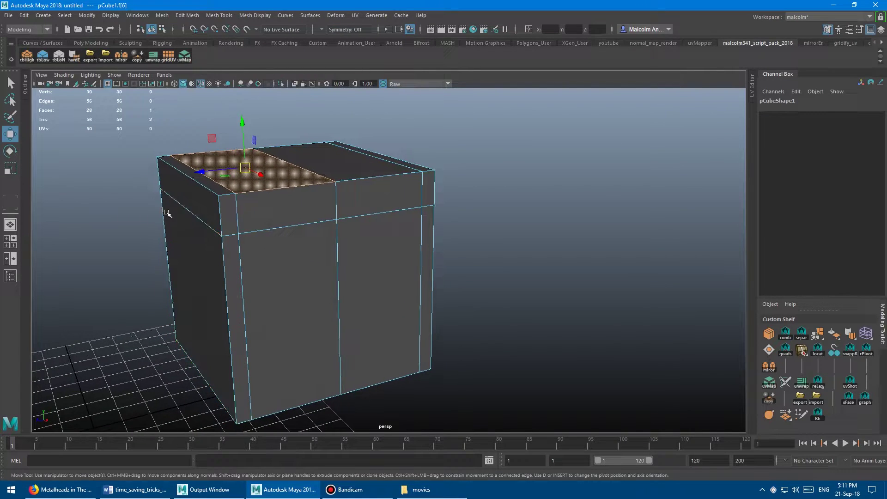
Try using Target Weld on the vertex below the cube's front top corner with Topology symmetry enabled.
alt+right_drag(166, 212, 199, 218)
right_drag(267, 212, 276, 209)
drag(303, 211, 329, 168)
shift+right_drag(328, 168, 327, 144)
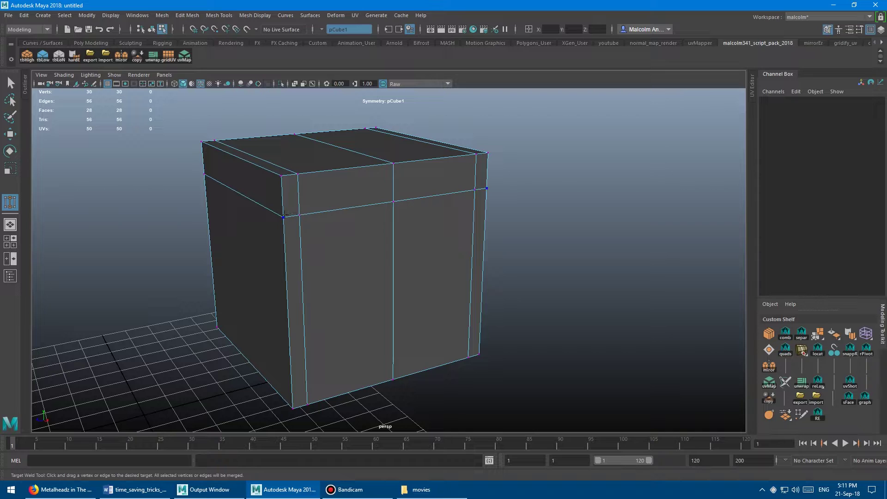
drag(283, 217, 332, 165)
alt+drag(312, 194, 481, 206)
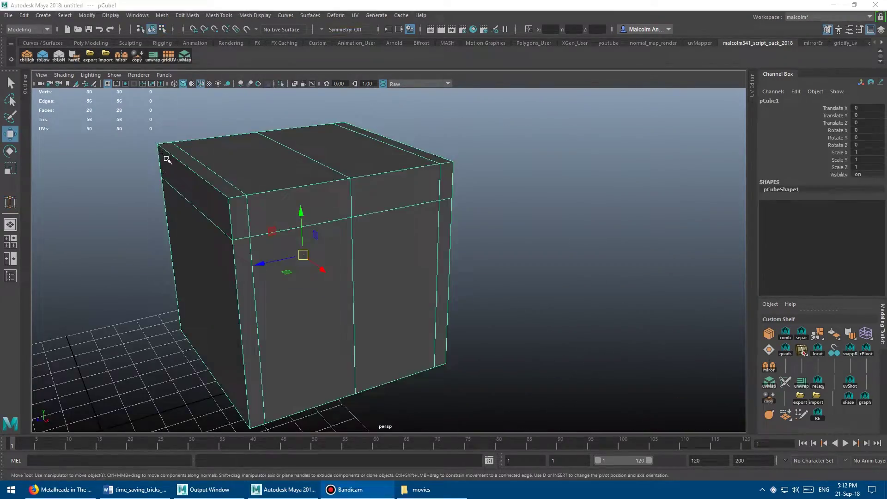
Target-weld the vertex below the cube's front top corner into the corner vertex, and leave the weld tool.
alt+middle_drag(161, 170, 207, 166)
alt+drag(207, 165, 273, 170)
shift+right_drag(298, 175, 297, 144)
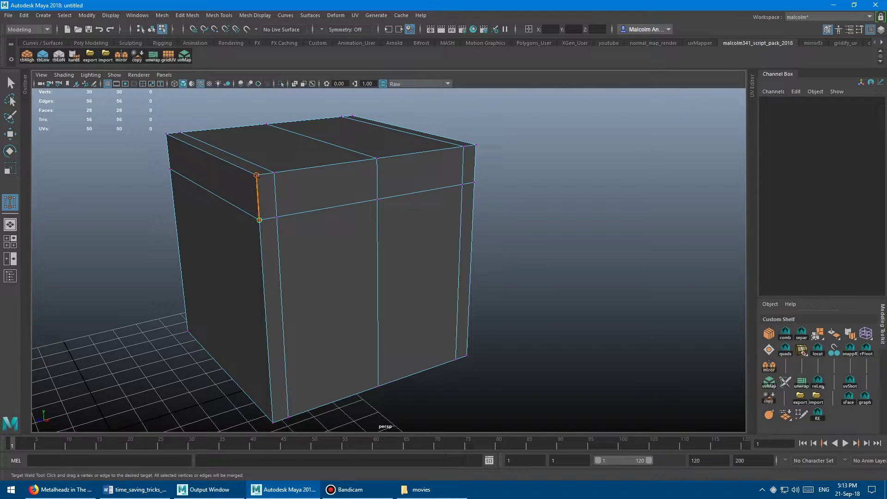
alt+drag(258, 178, 289, 197)
alt+right_drag(289, 197, 318, 117)
key(w)
Try moving the welded corner vertex and the neighbouring inner-loop vertex with Topology symmetry, undoing both moves.
right_drag(323, 173, 259, 184)
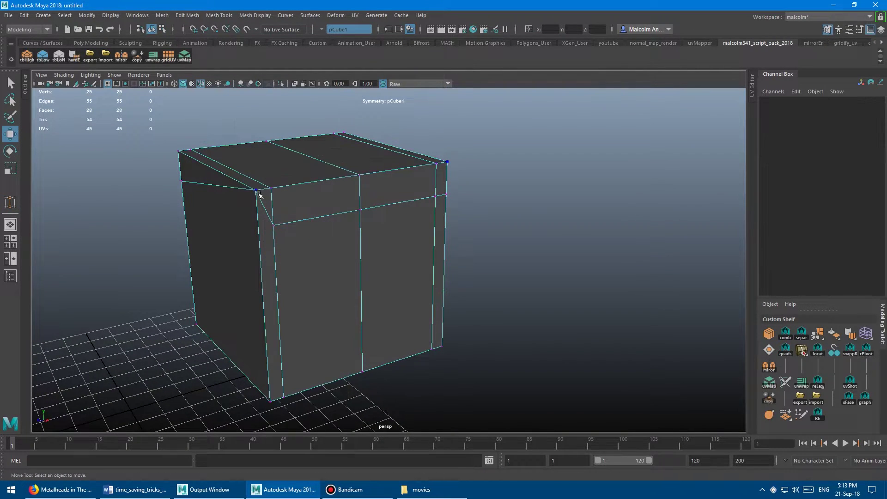
click(256, 190)
drag(230, 195, 190, 214)
key(ctrl+z)
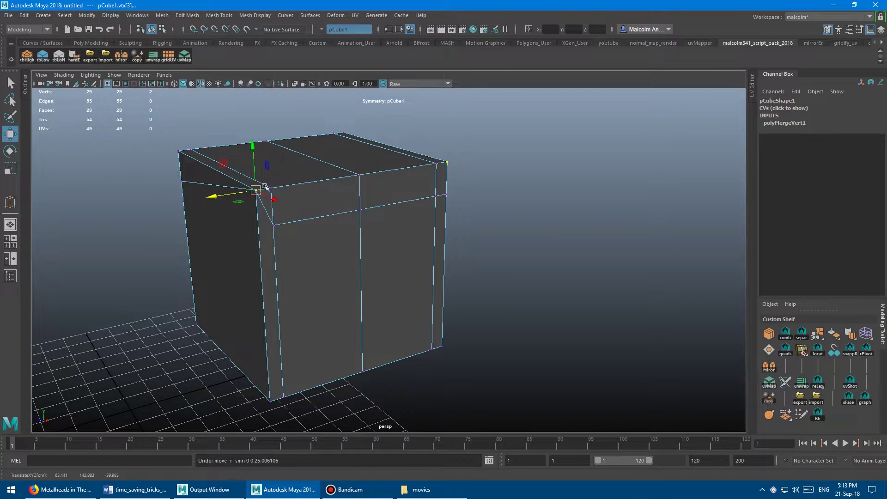
drag(243, 233, 322, 232)
key(ctrl+z)
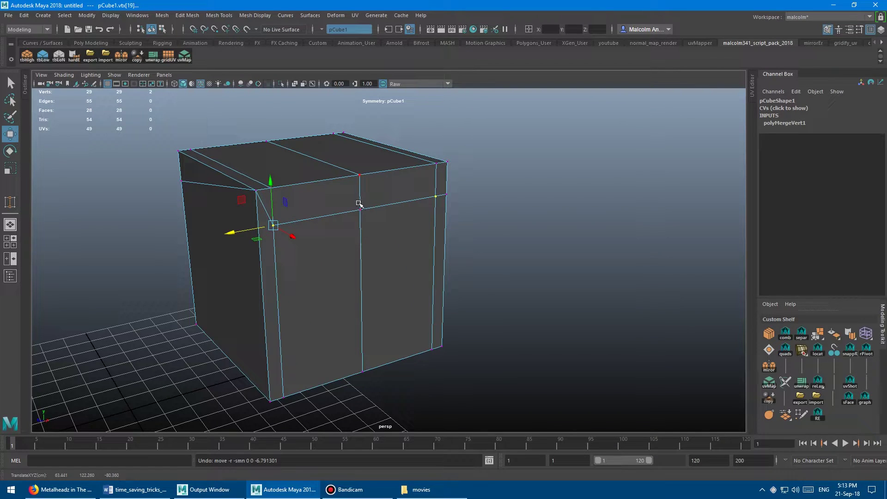
Select the vertex below the opposite front corner, and move the inner-loop vertex beside the weld with Topology symmetry.
click(446, 196)
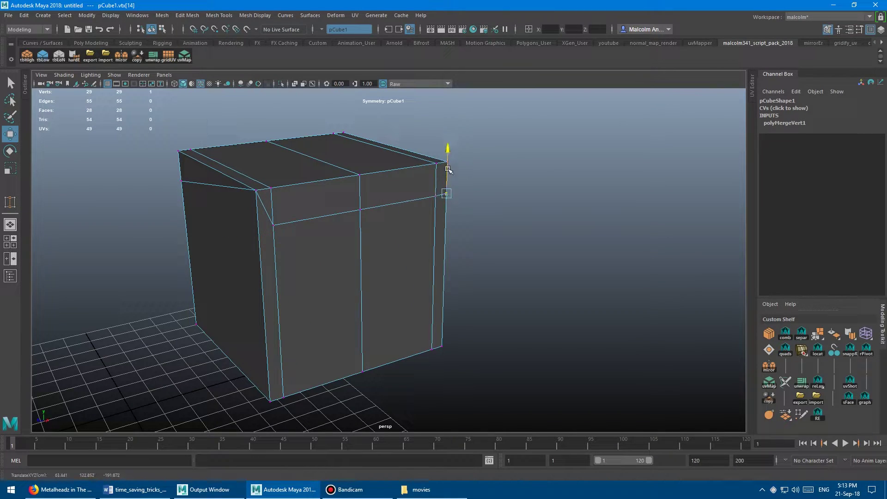
click(273, 225)
mouse_move(272, 204)
mouse_down()
mouse_move(270, 189)
mouse_move(259, 199)
mouse_up()
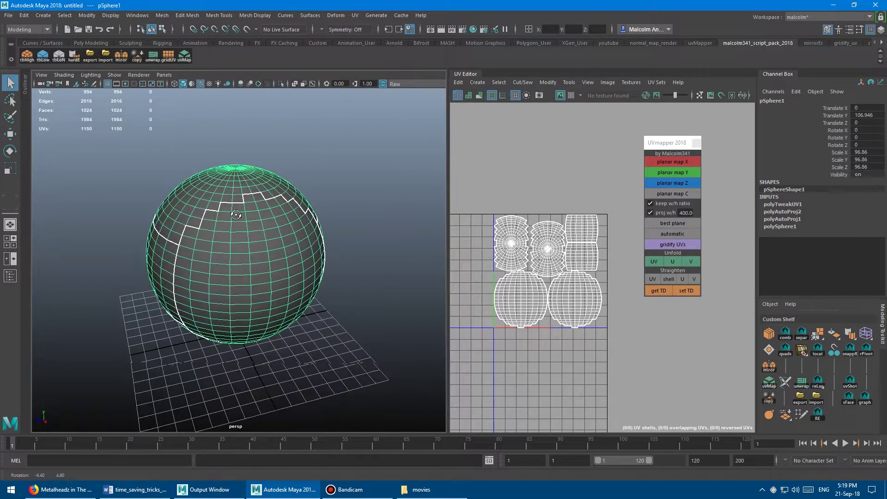
Close the UVmapper 2018 window covering the sphere's UV layout.
alt+drag(235, 215, 293, 224)
drag(673, 142, 701, 137)
click(723, 138)
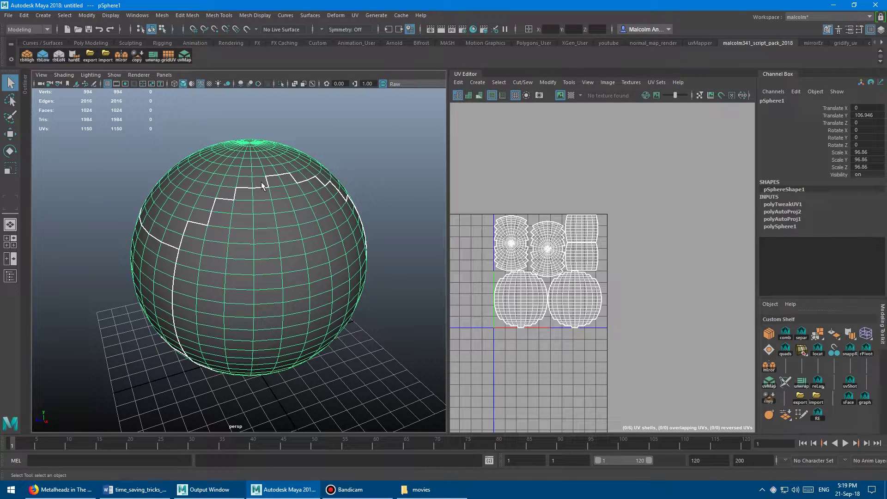
Display a dimmed checker map on the sphere, and shade its UV shells.
alt+drag(274, 187, 333, 180)
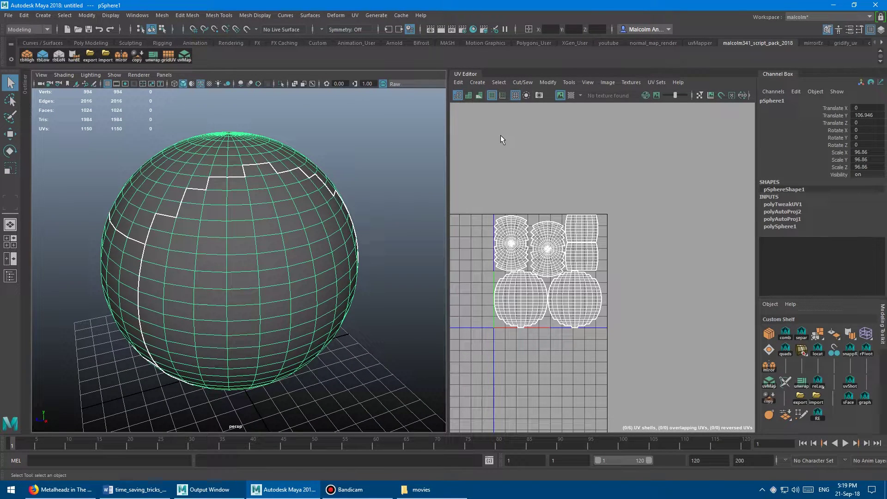
click(570, 95)
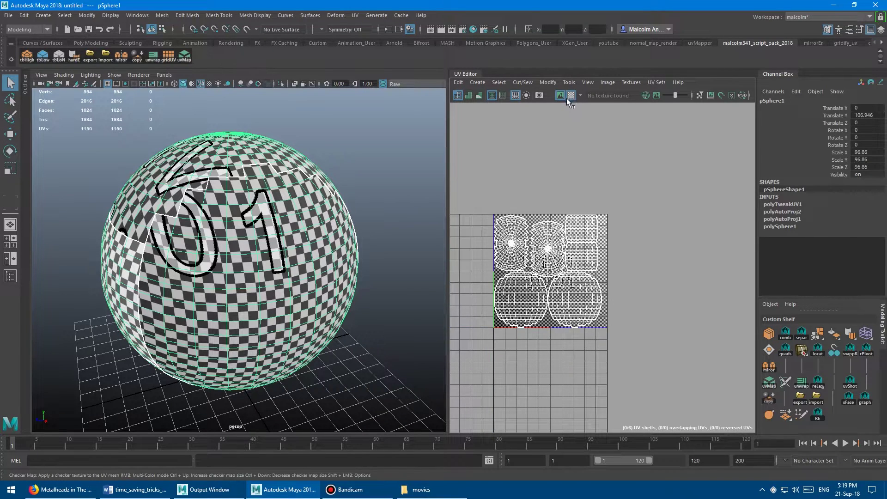
click(657, 95)
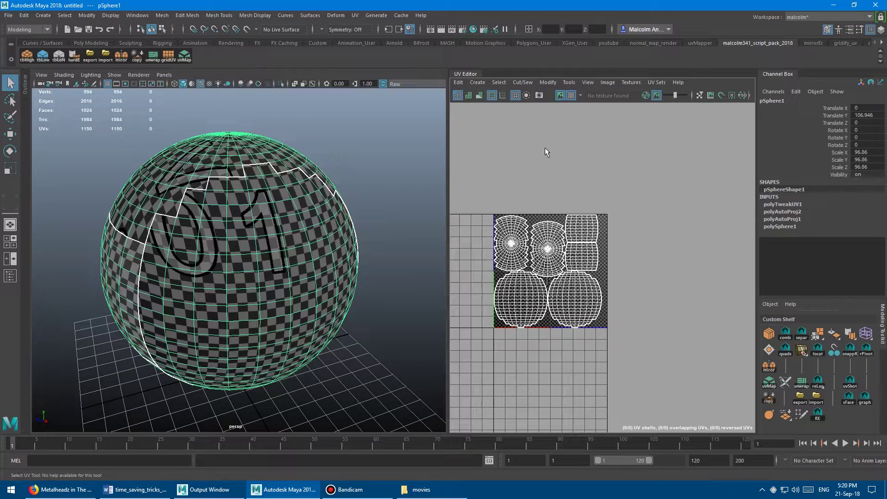
click(469, 95)
scroll(539, 225, up, 5)
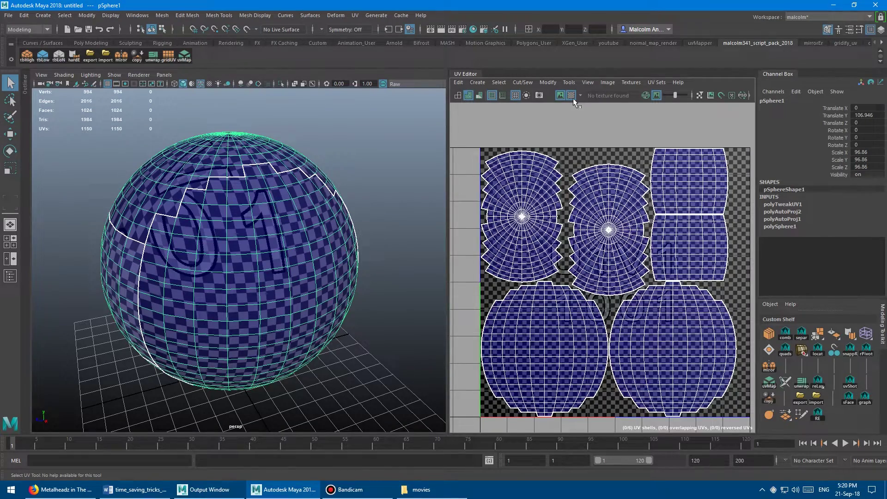
Examine the checker pattern and shell shading around the sphere and across its full UV layout.
key(f)
alt+drag(300, 206, 336, 209)
alt+right_drag(336, 209, 282, 194)
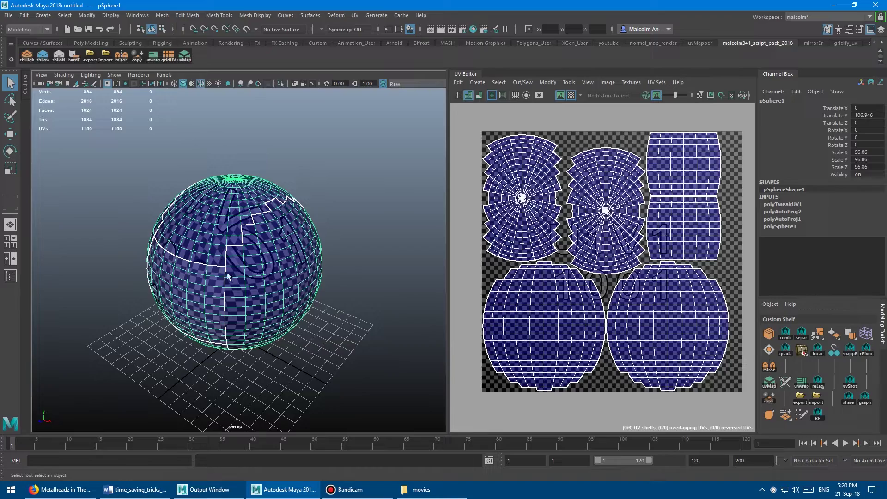
alt+drag(245, 275, 266, 258)
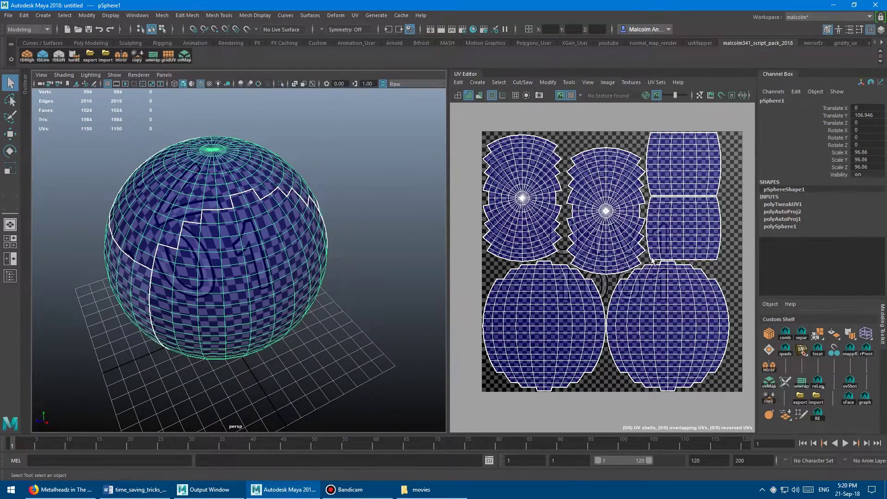
alt+drag(290, 227, 293, 202)
alt+right_drag(293, 203, 348, 198)
alt+drag(348, 198, 357, 173)
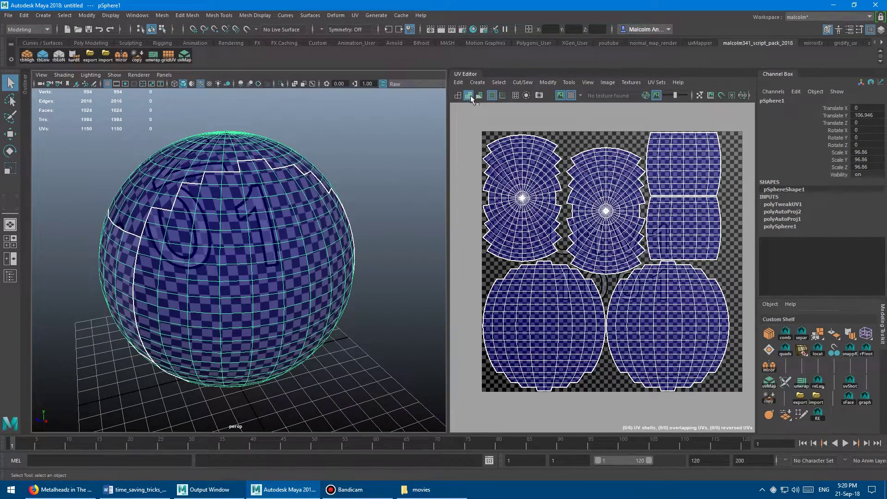
Shade the sphere's UV shells in Multi-Color mode.
click(468, 96)
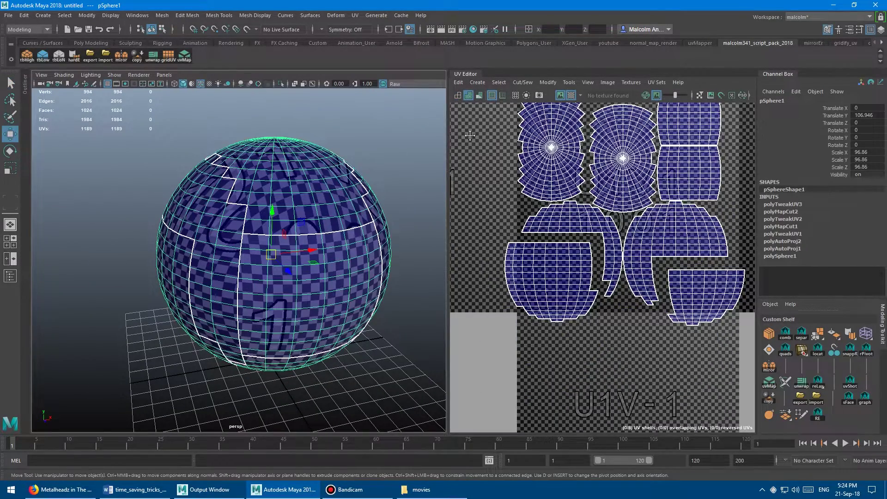
alt+middle_drag(555, 141, 504, 168)
scroll(503, 165, up, 1)
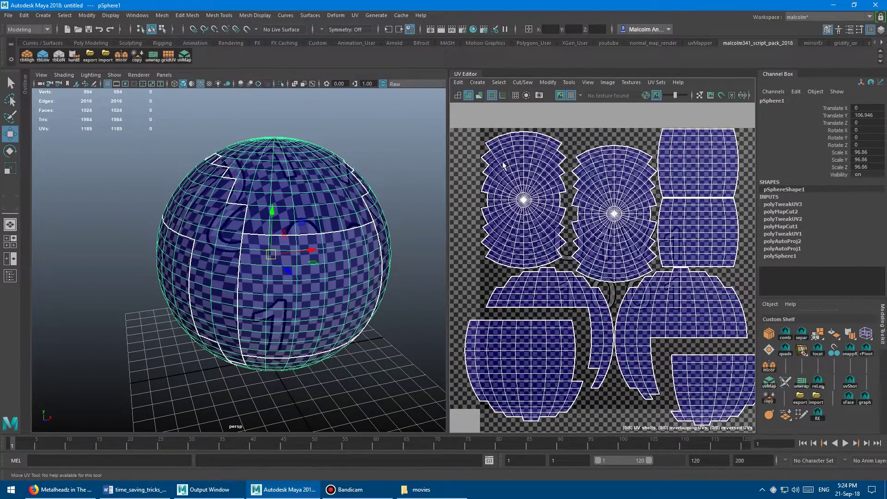
click(469, 95)
alt+middle_drag(567, 190, 539, 172)
alt+right_drag(540, 173, 528, 231)
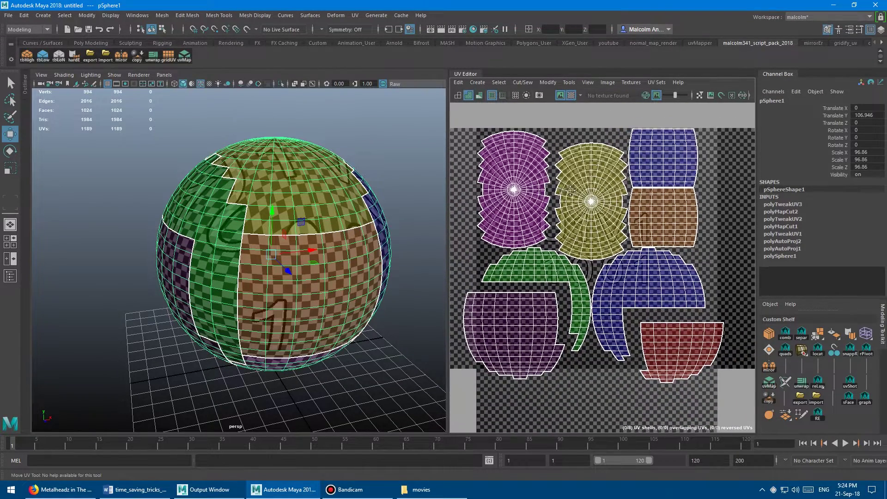
alt+middle_drag(528, 231, 541, 237)
alt+drag(402, 256, 339, 214)
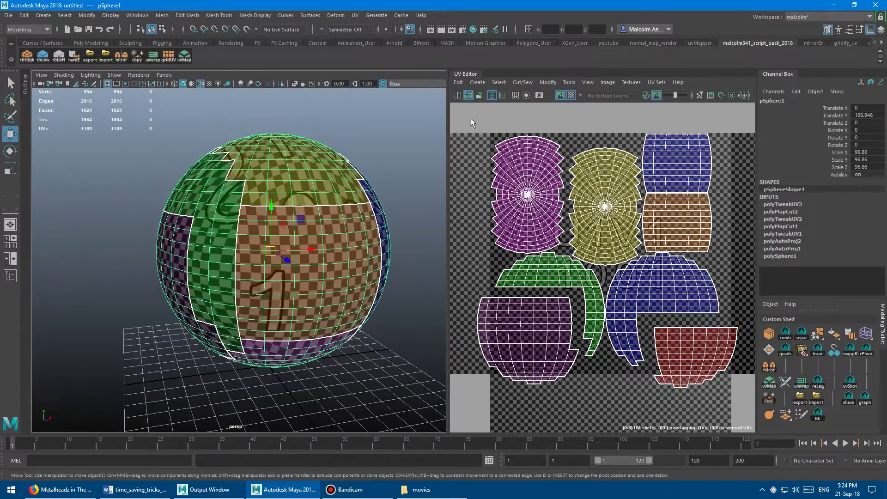
Switch the UV shells to wireframe display and back to single-colour shading.
click(468, 94)
click(458, 95)
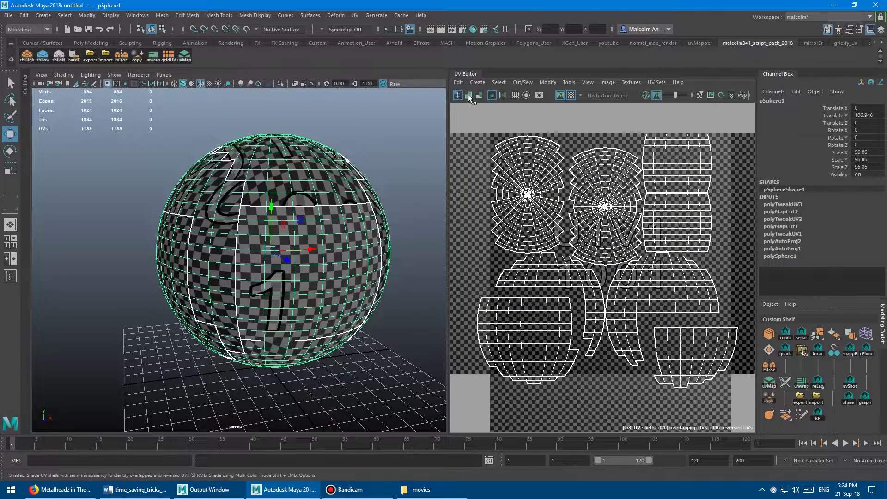
click(468, 94)
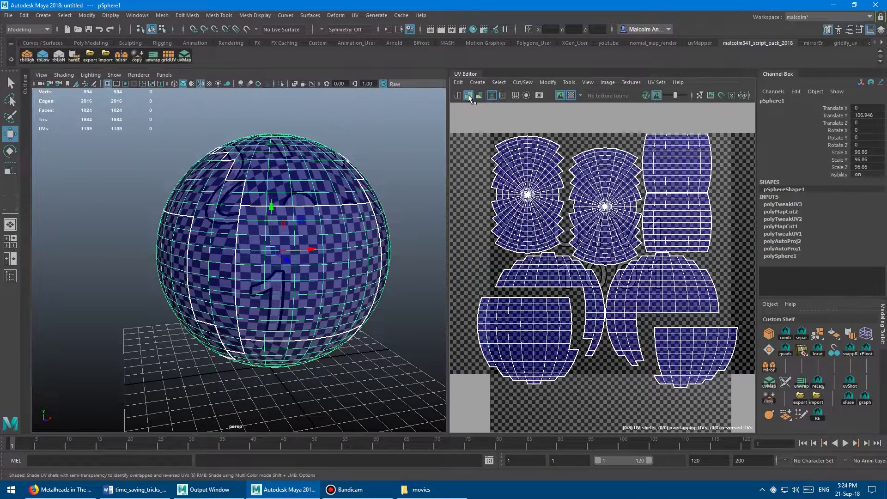
Change the UV shell shading from a single colour to Multi-Color mode.
right_click(468, 95)
right_click(468, 94)
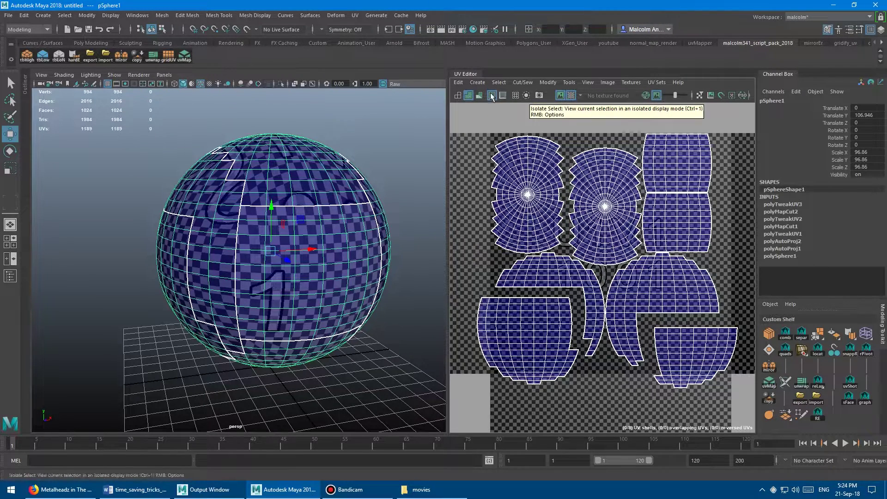
alt+right_drag(567, 164, 538, 158)
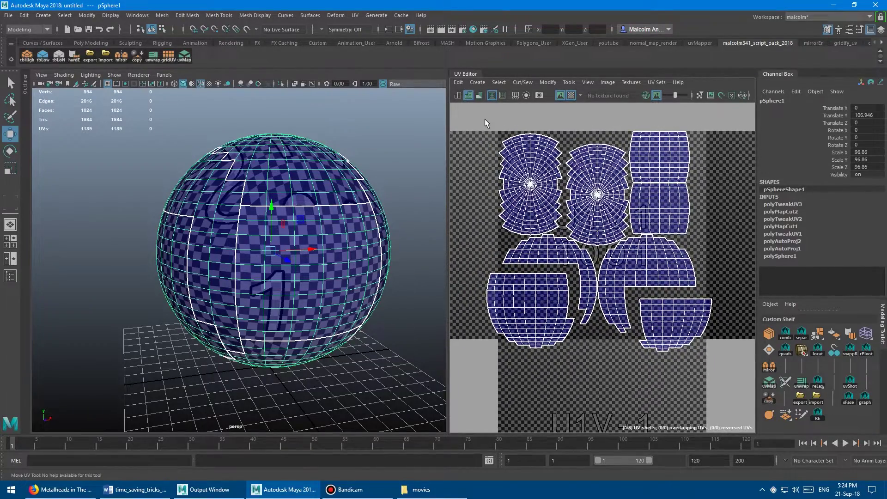
click(469, 96)
scroll(562, 201, down, 1)
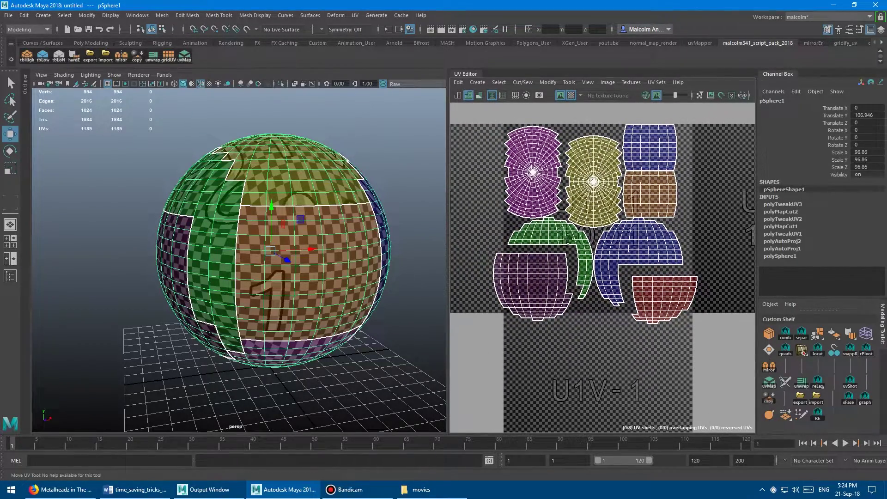
Cut a rectangular block of faces from the brown UV shell into its own shell, and move it clear of the layout.
alt+middle_drag(568, 240, 587, 212)
alt+drag(399, 233, 372, 219)
scroll(658, 181, up, 3)
alt+middle_drag(658, 181, 583, 231)
scroll(583, 230, up, 2)
right_drag(561, 205, 541, 185)
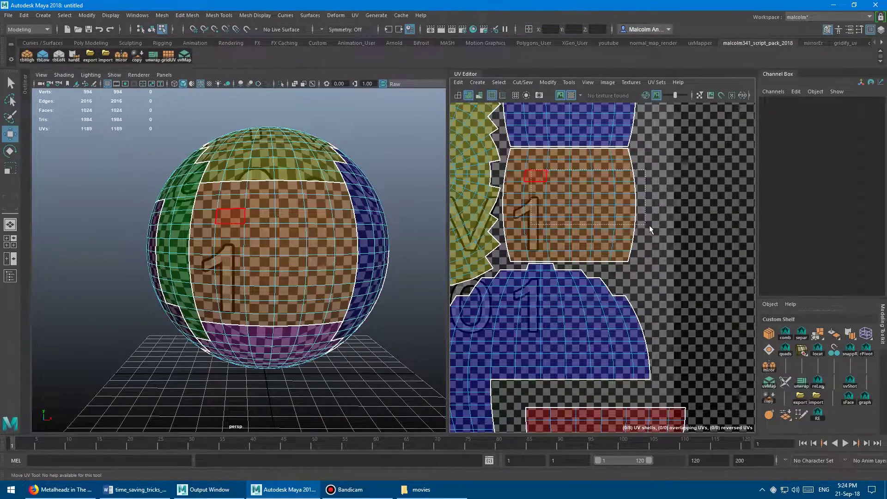
drag(648, 224, 653, 230)
shift+right_drag(650, 170, 683, 187)
scroll(577, 235, down, 1)
middle_drag(577, 235, 653, 236)
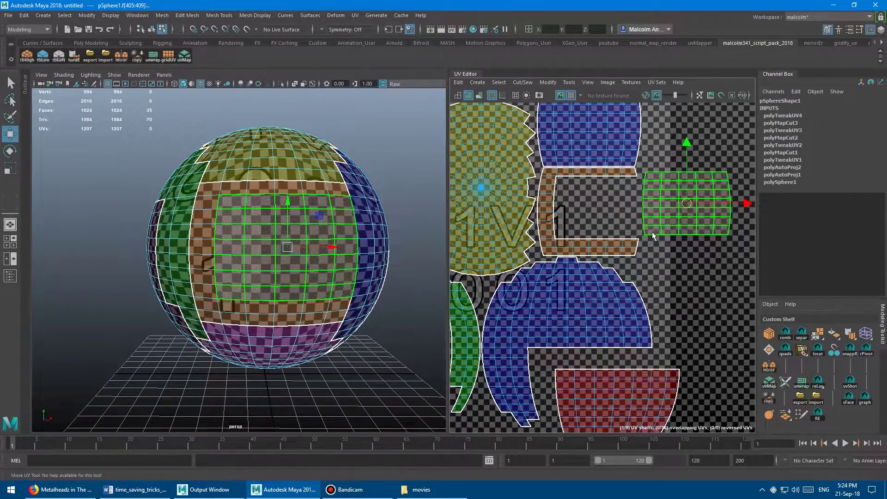
Return to object mode and review the multi-coloured shells on the sphere and in the UV layout.
right_drag(333, 200, 361, 180)
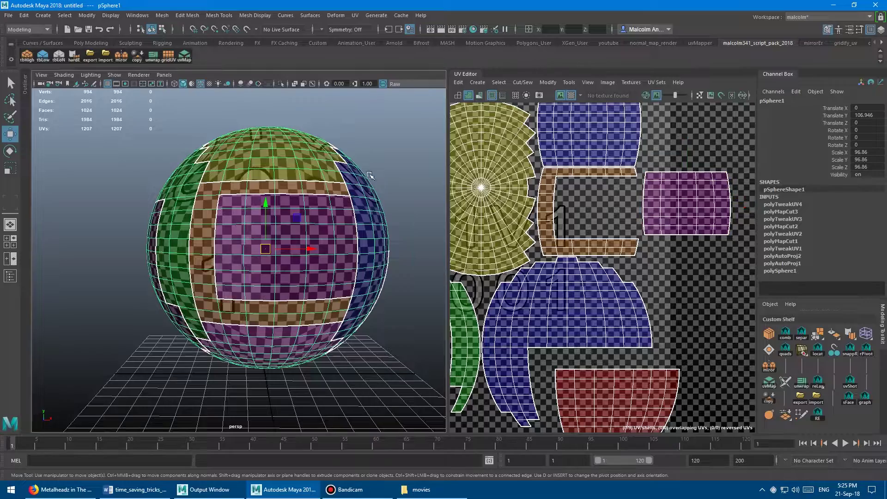
alt+drag(379, 166, 365, 184)
alt+right_drag(615, 236, 549, 243)
alt+middle_drag(550, 243, 592, 220)
alt+drag(277, 176, 223, 179)
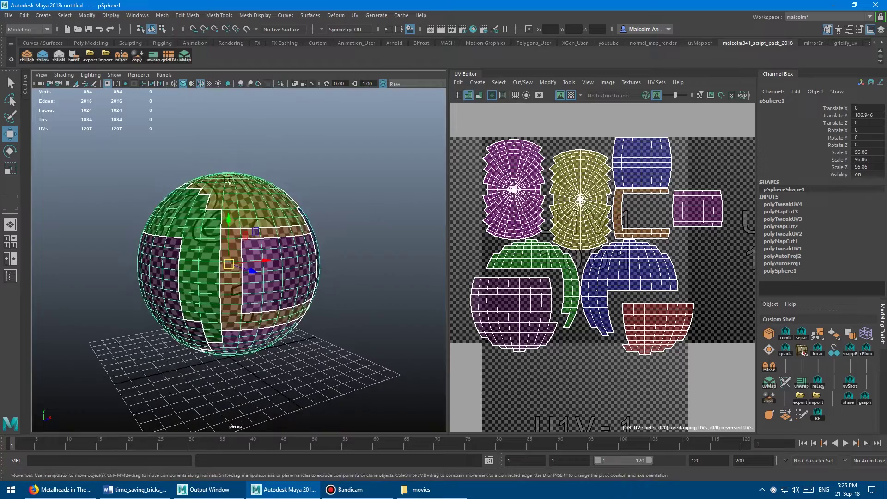